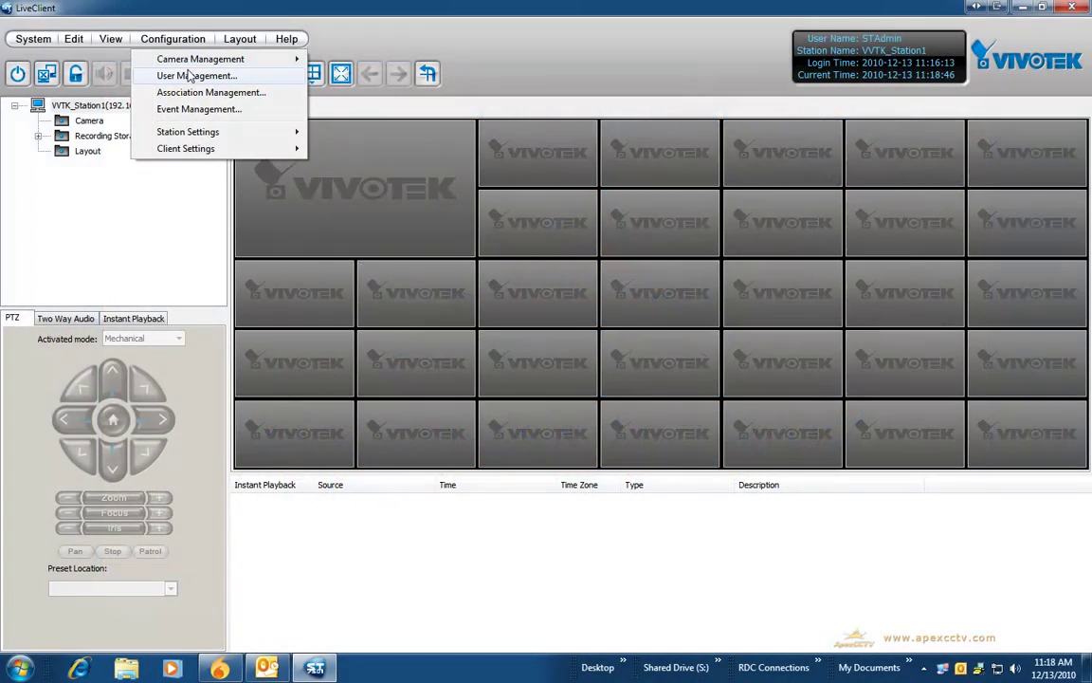
Reveal the Camera Management submenu under the Configuration menu
mouse_move(185, 64)
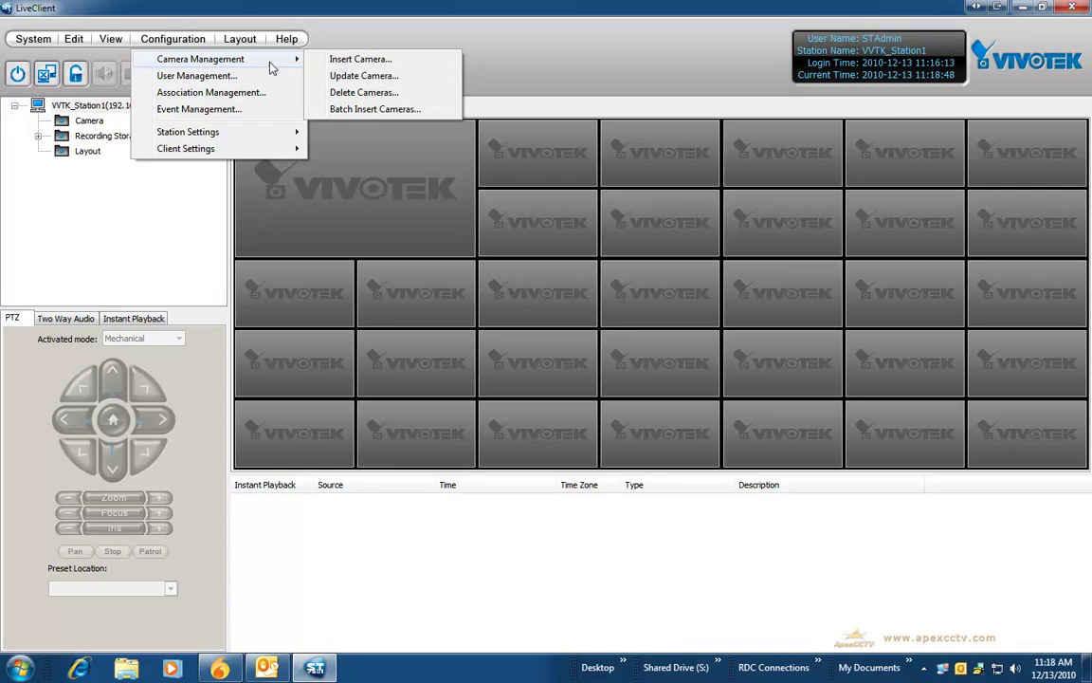
Open the Insert Camera form, move it left, and search the network for uninserted cameras
click(349, 62)
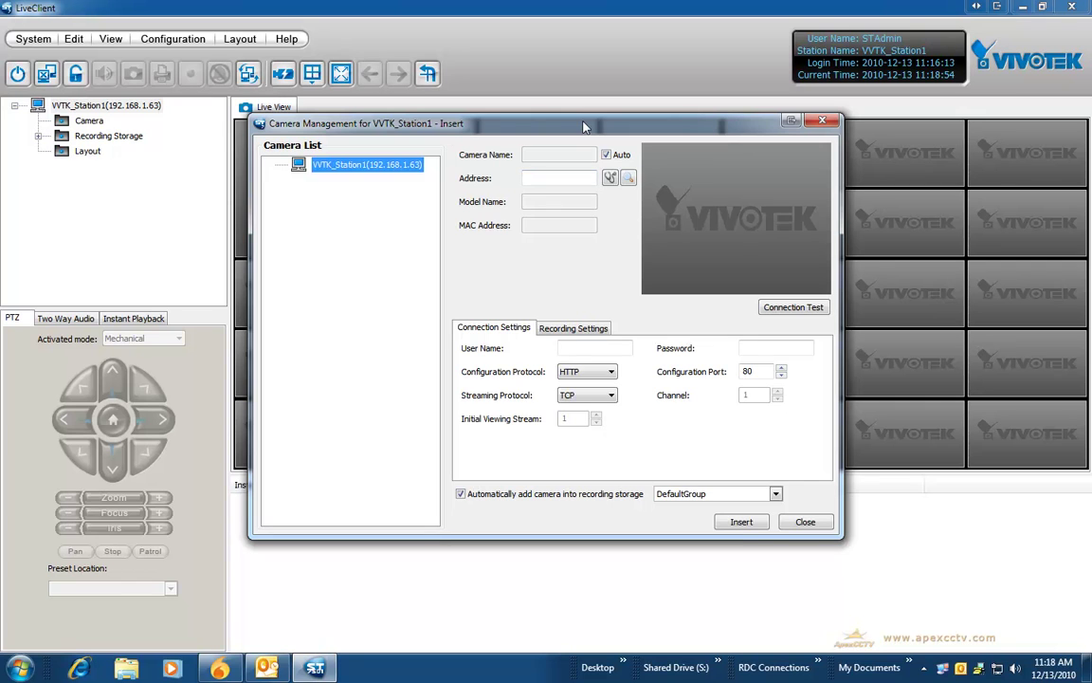
drag(586, 128, 368, 106)
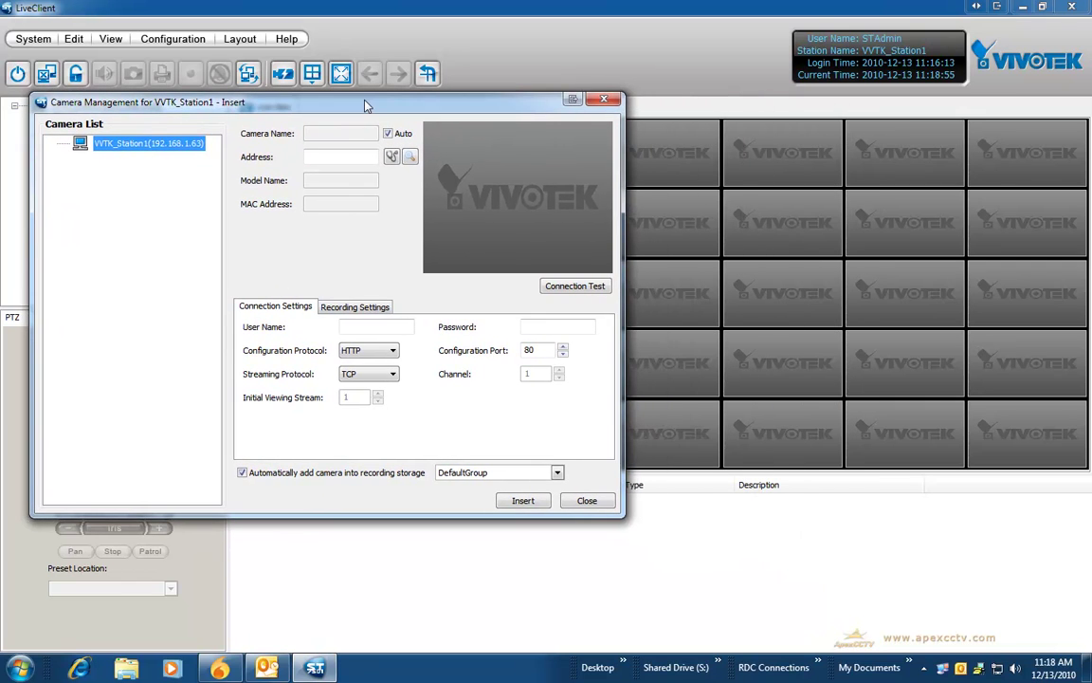
click(410, 157)
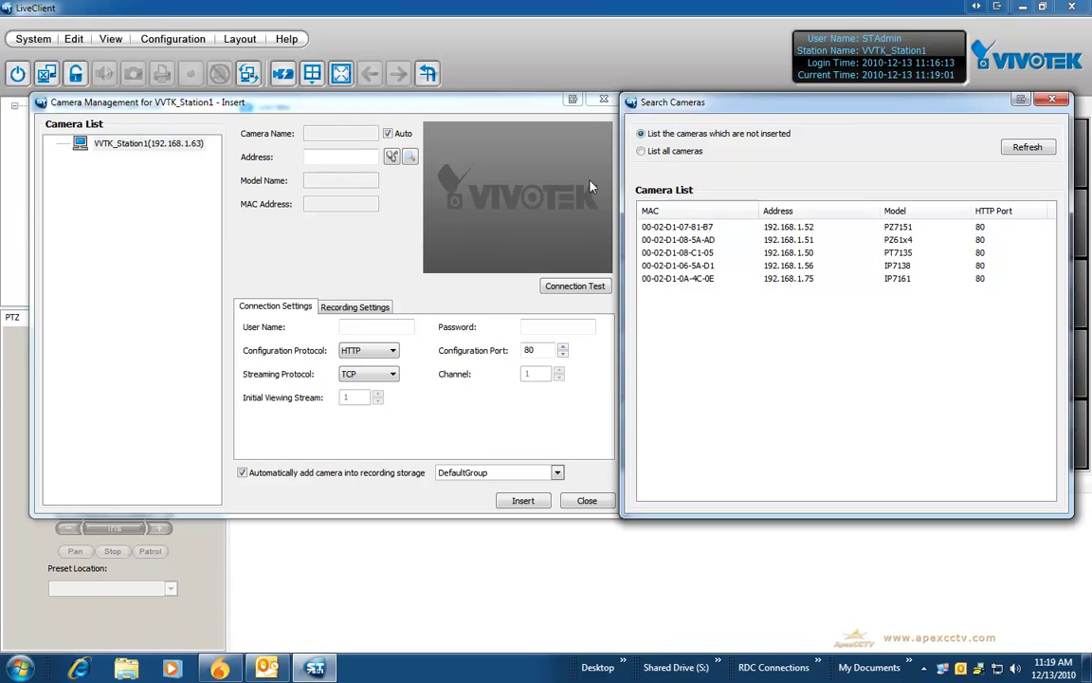
Pick the PZ7151 at 192.168.1.52, enter user name root and the password, keeping initial stream 1
click(675, 228)
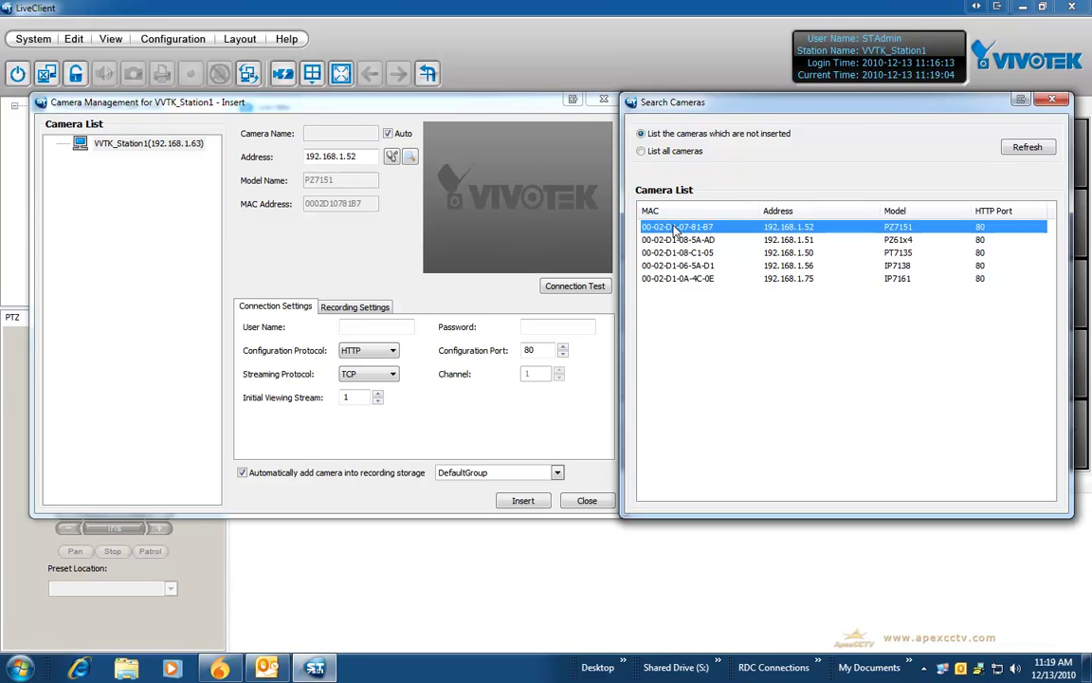
click(378, 326)
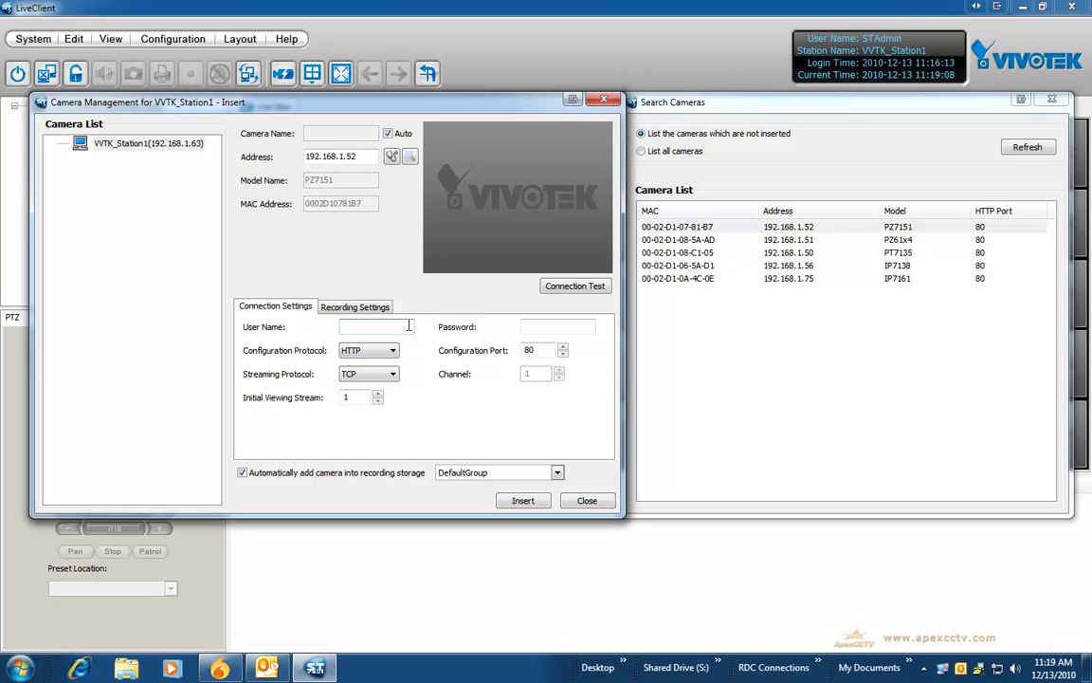
click(558, 326)
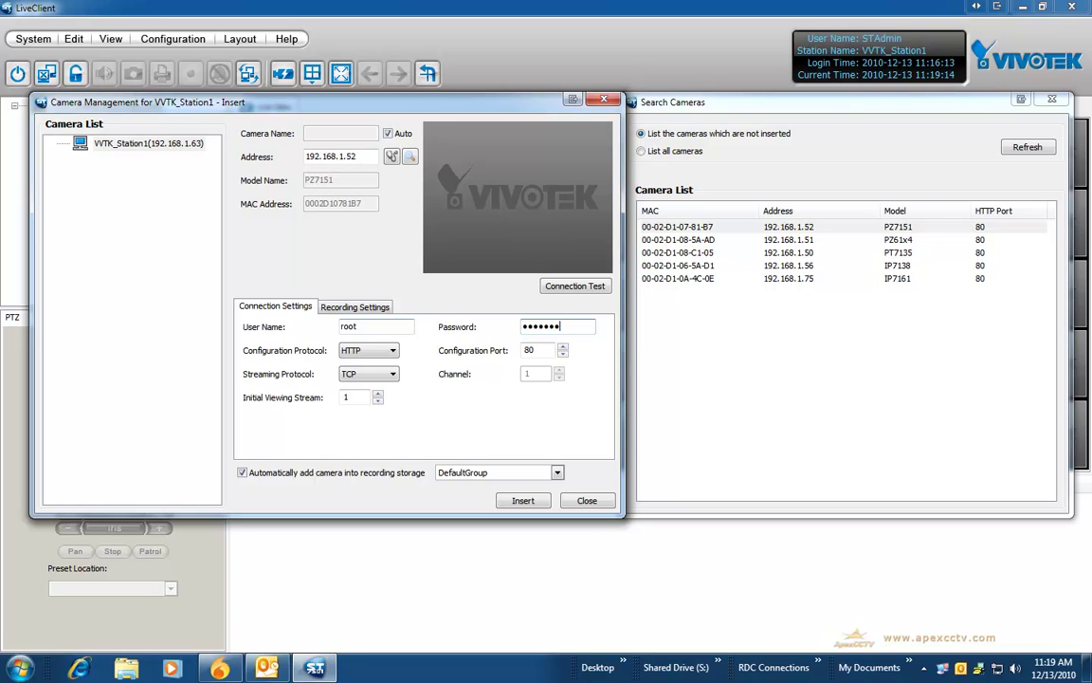
click(377, 401)
click(377, 401)
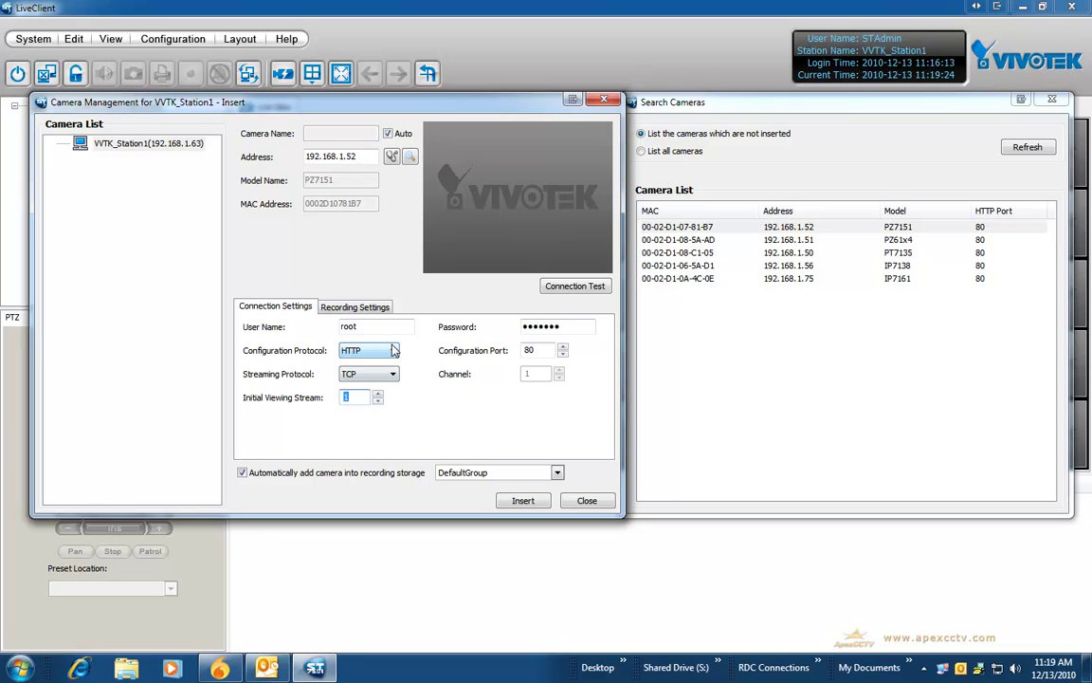
Enable Activity Adaptive Stream for the PZ7151's recording, keeping DefaultGroup as storage
click(356, 307)
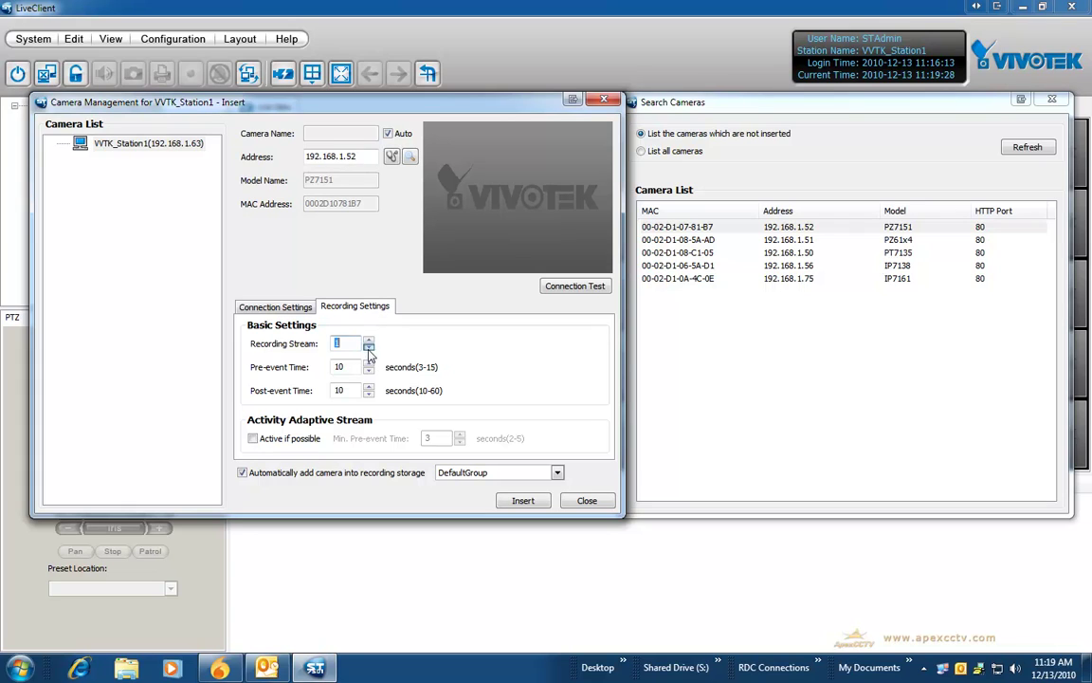
click(369, 340)
click(253, 439)
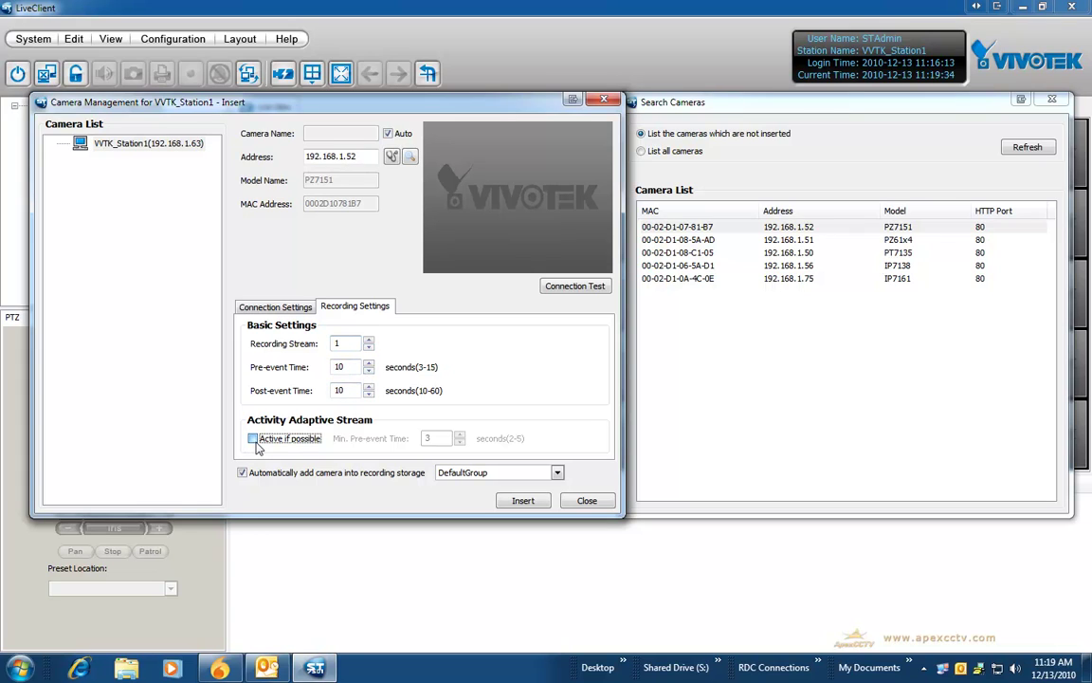
click(502, 472)
click(510, 478)
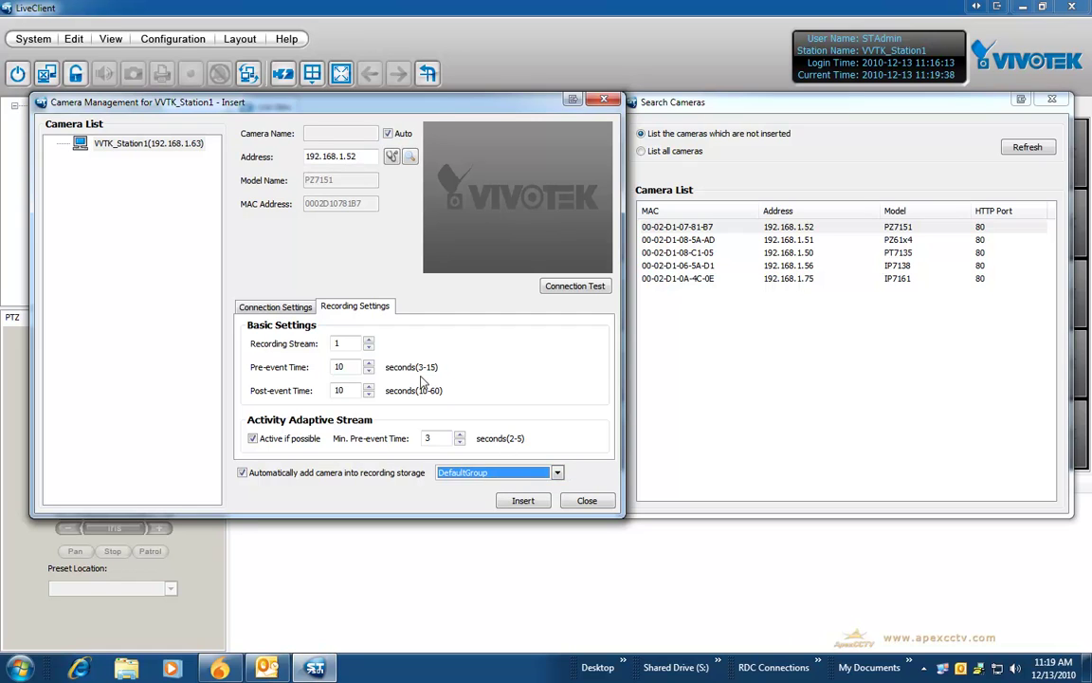
click(279, 307)
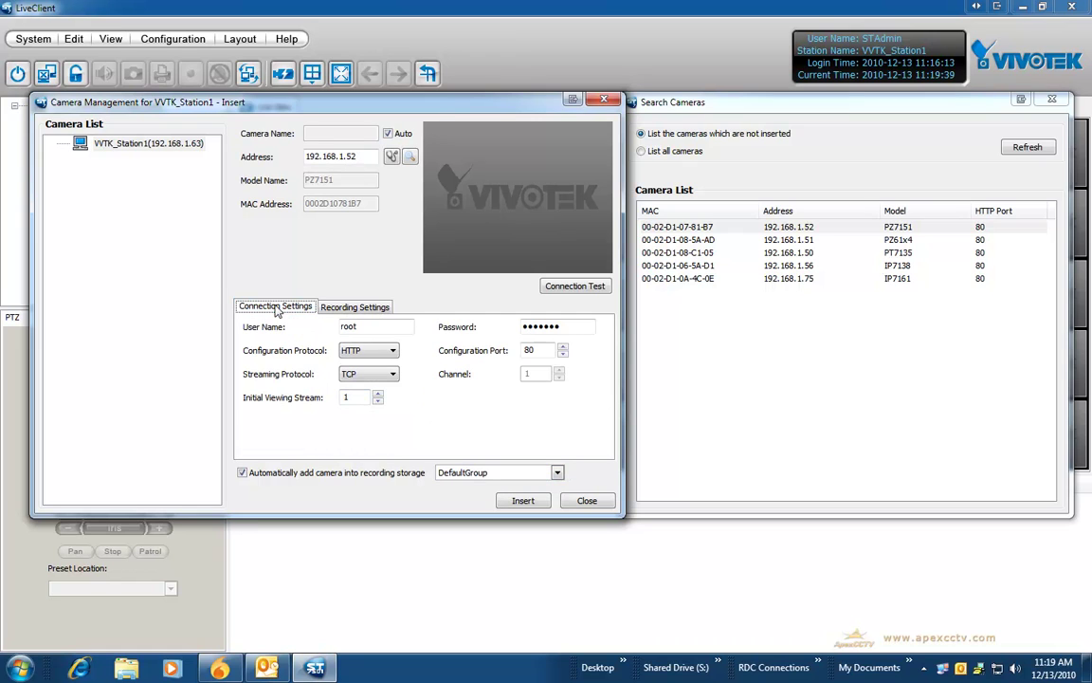
Test the connection, insert the PZ7151 into the station, and verify it in the device tree
click(575, 286)
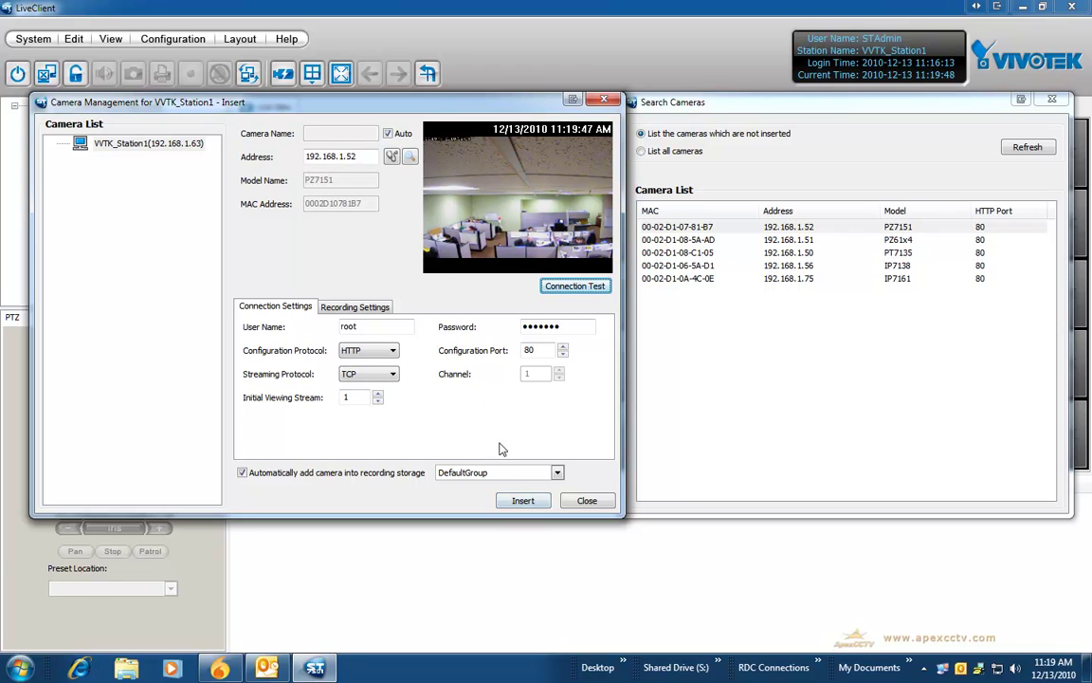
click(520, 503)
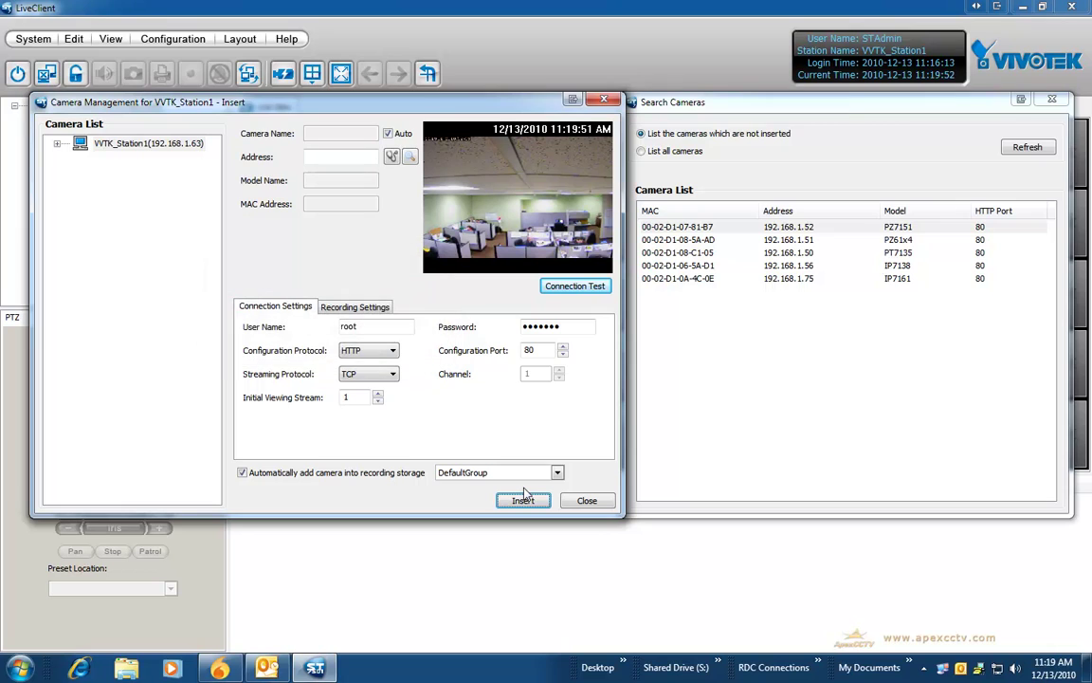
click(57, 143)
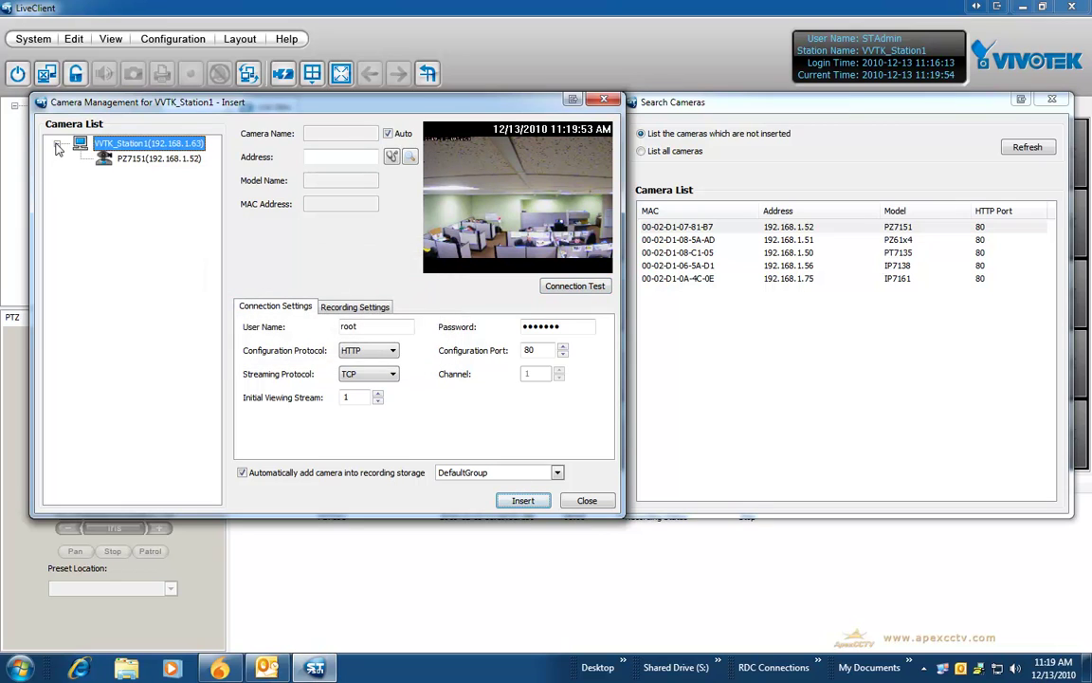
click(588, 500)
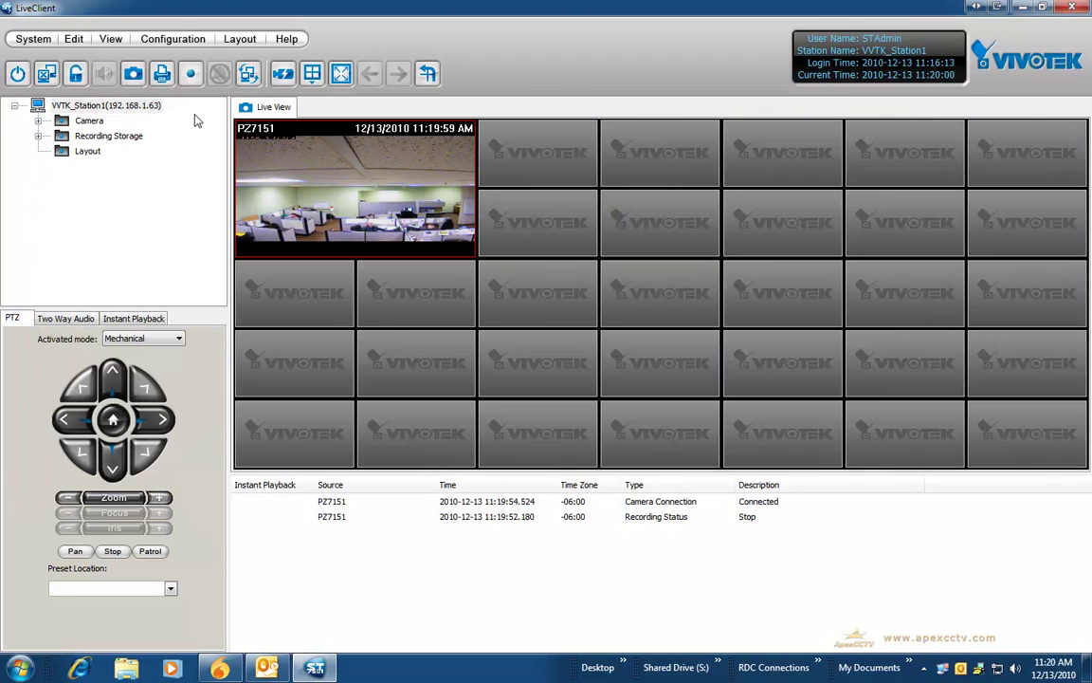
Open Batch Insert Cameras from Configuration > Camera Management
click(167, 39)
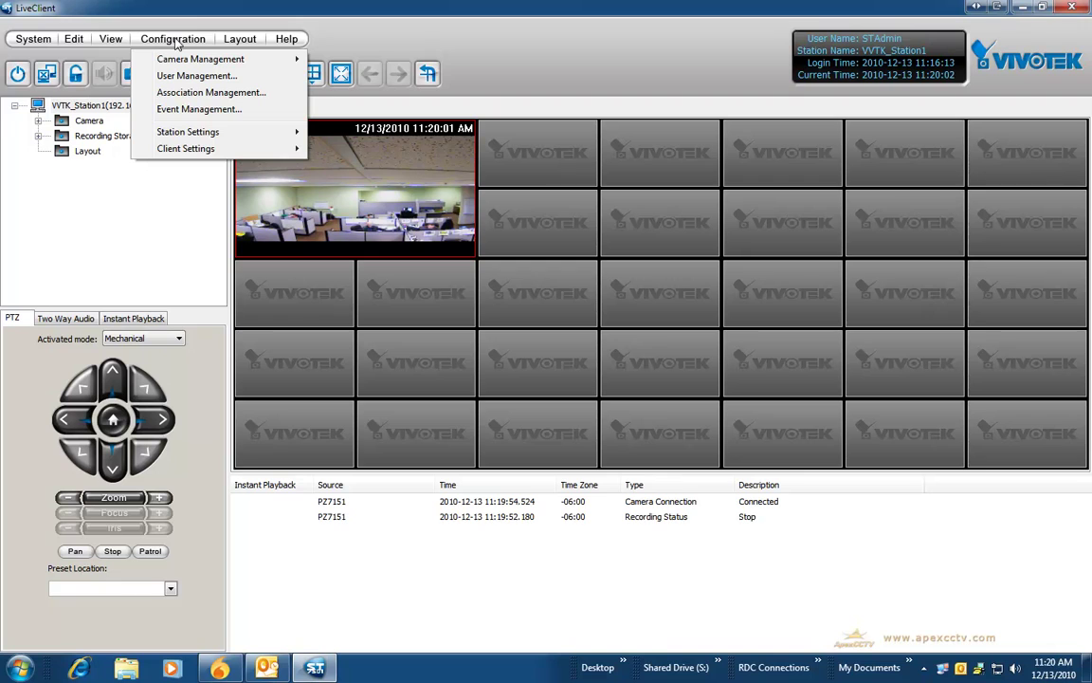
mouse_move(180, 61)
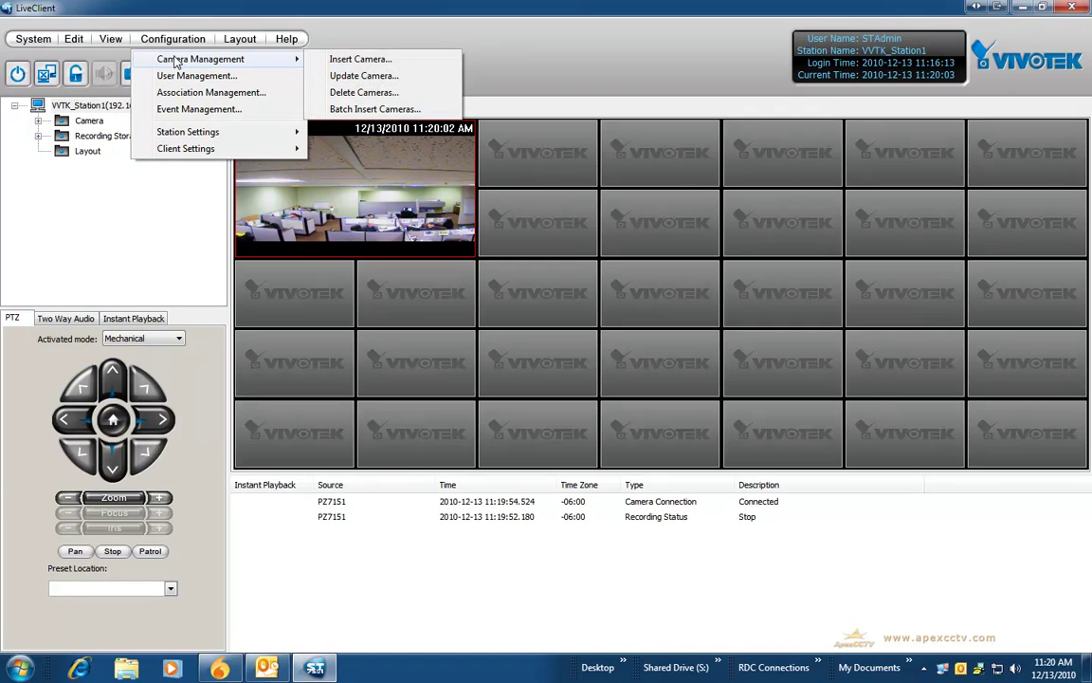
click(377, 111)
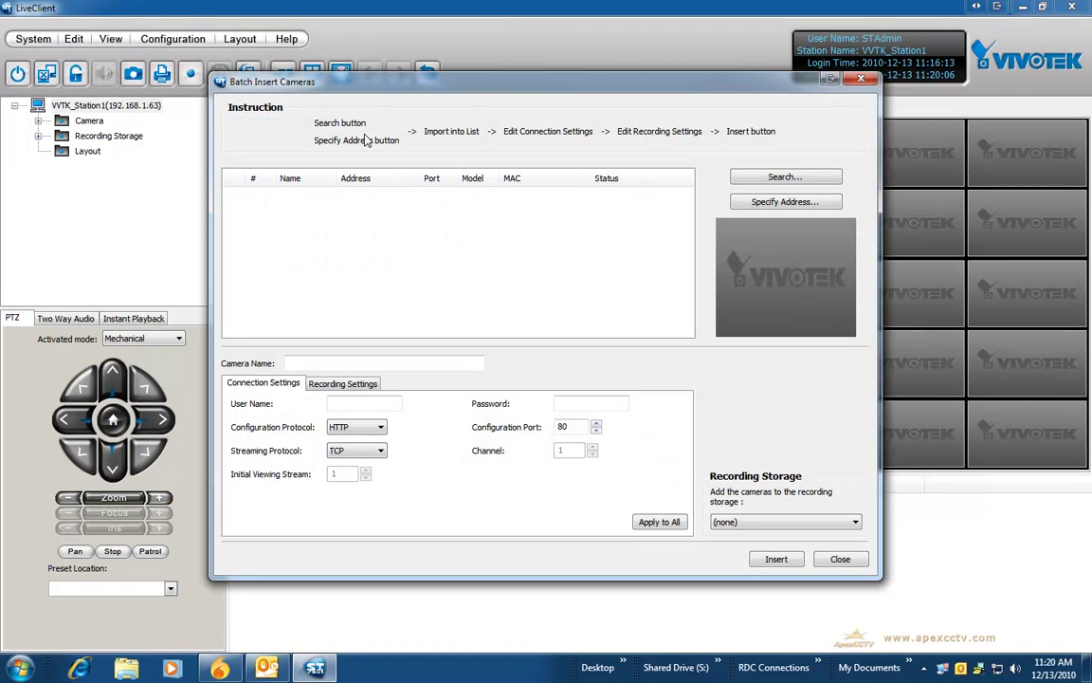
Search and import the cameras at 192.168.1.56, .51, .50 and .75 into the batch list
click(785, 178)
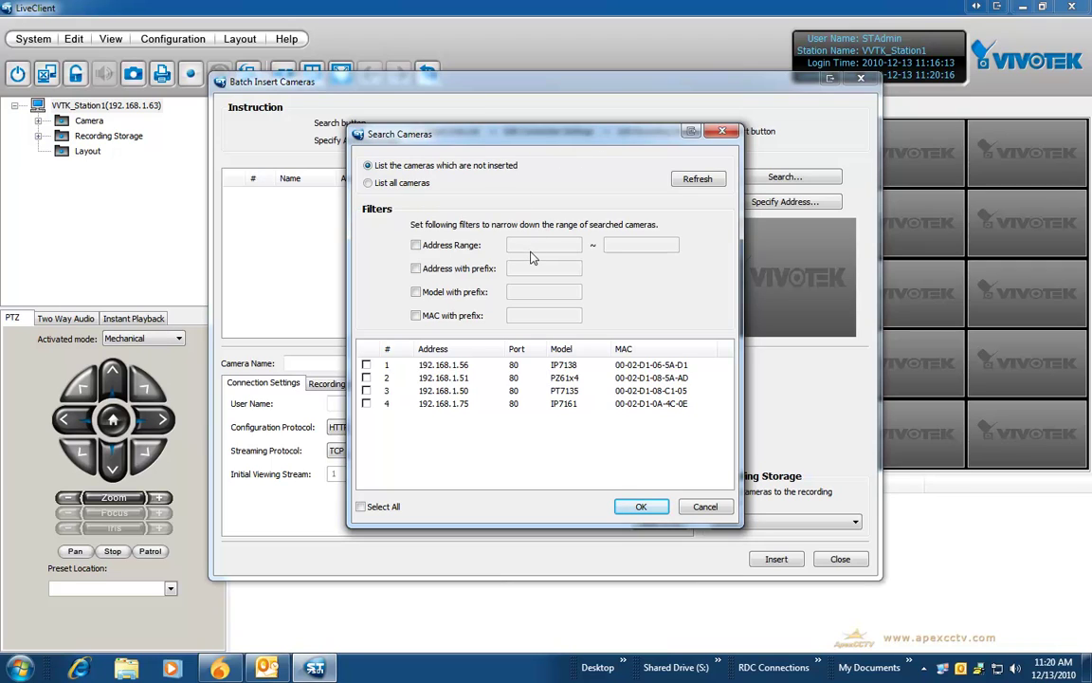
click(365, 364)
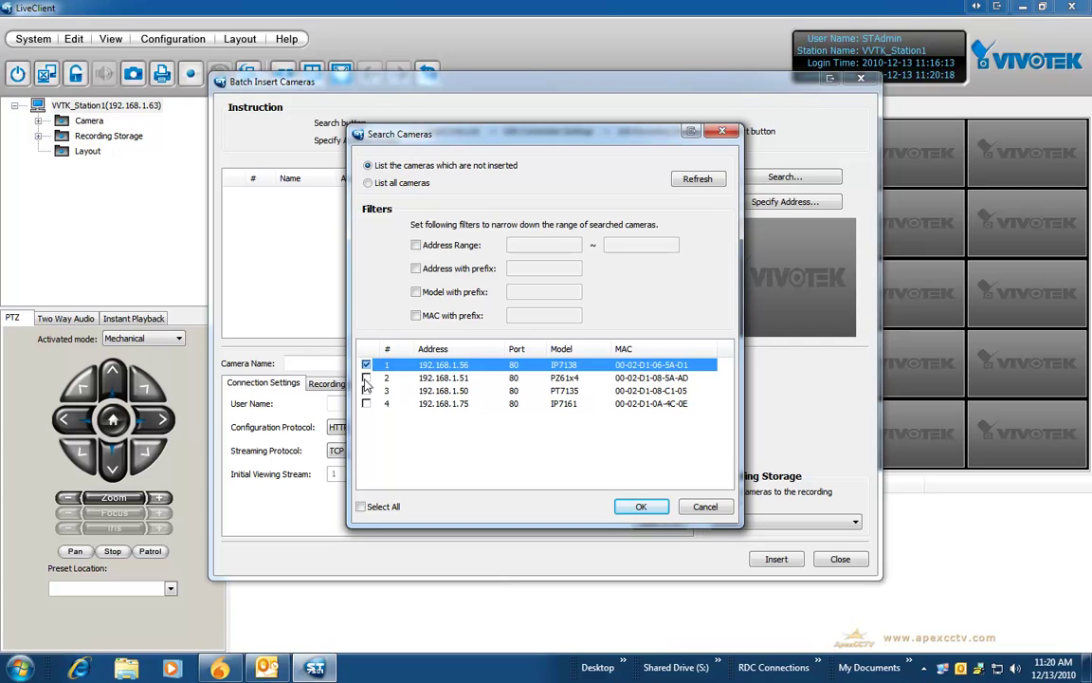
click(366, 377)
click(366, 390)
click(366, 403)
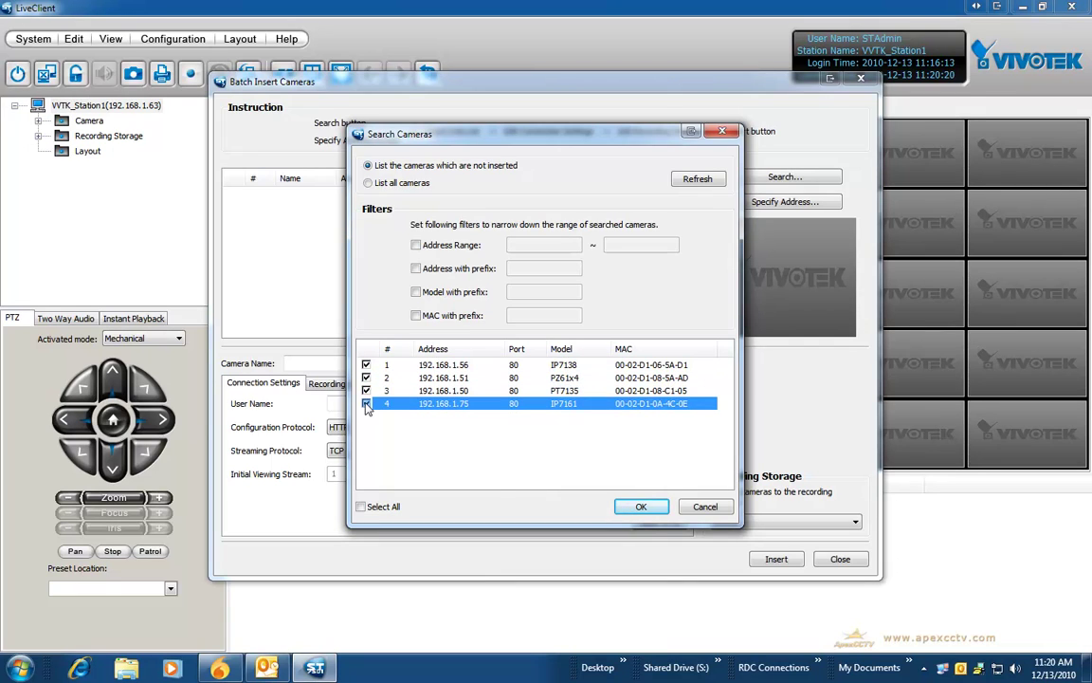
click(361, 510)
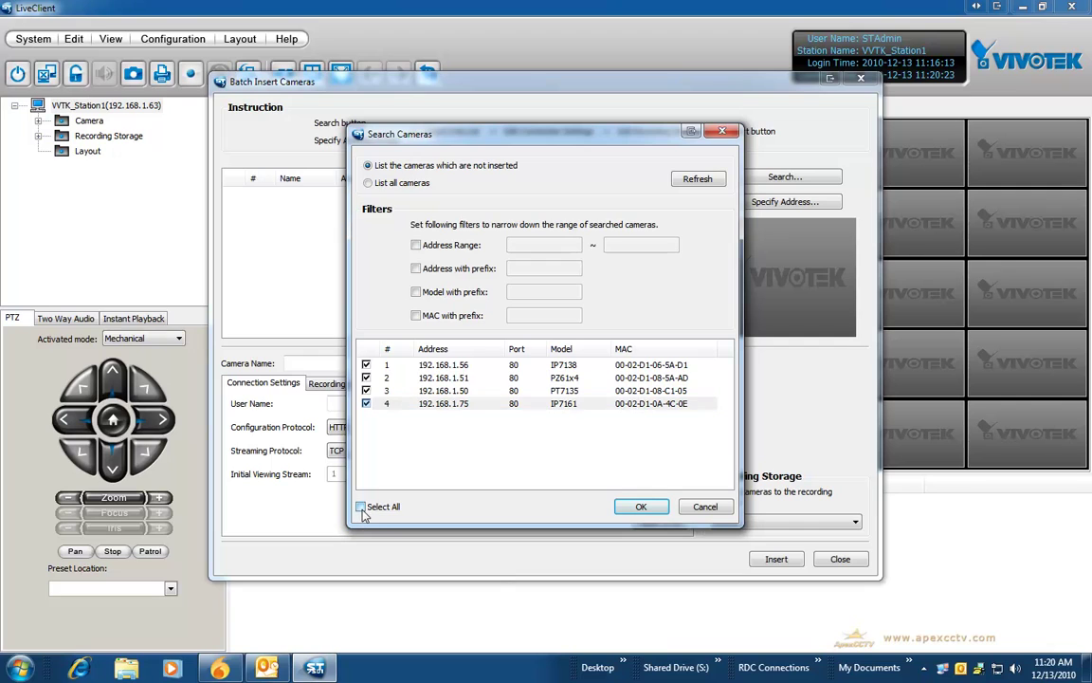
click(626, 508)
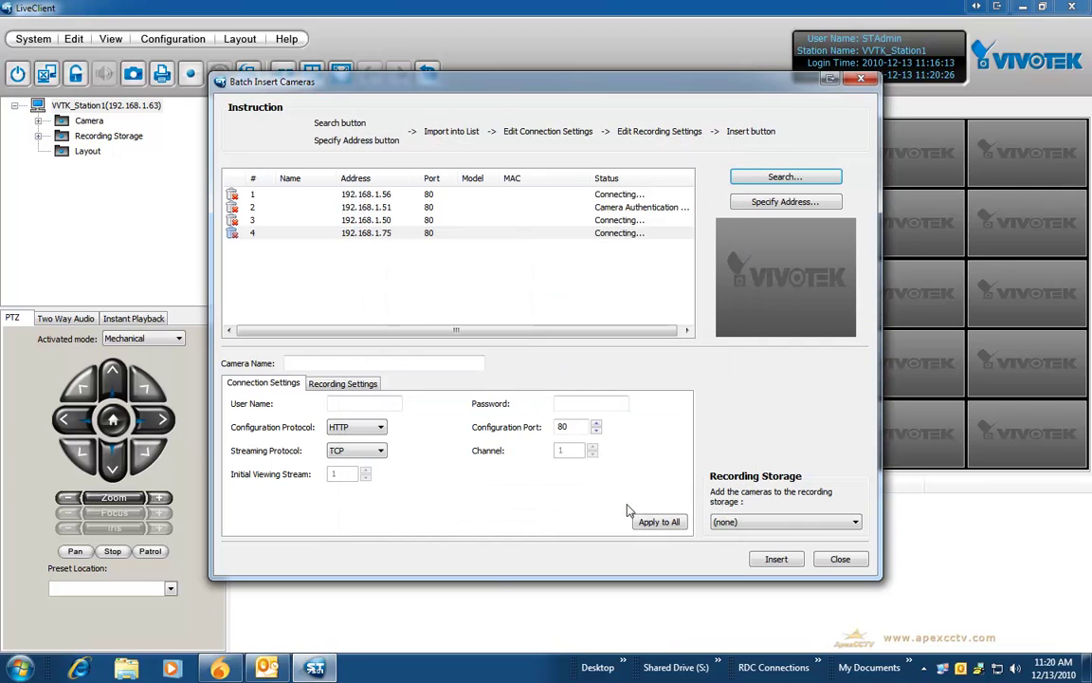
Enter root as the batch cameras' login user name, along with the password
click(355, 403)
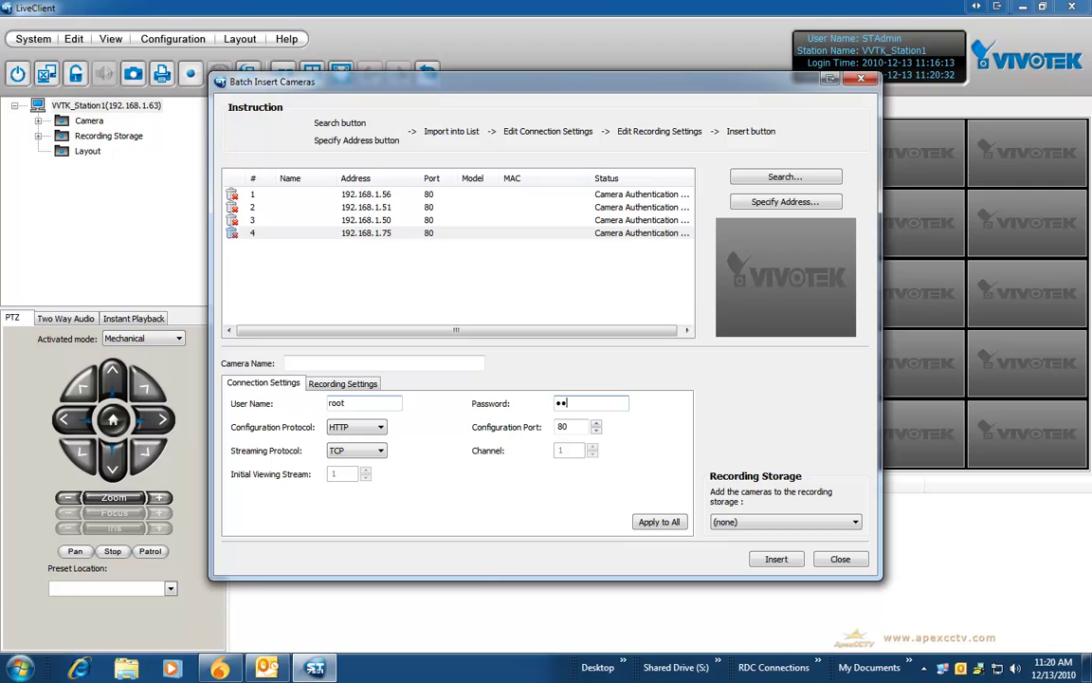
text(in)
Turn on Activity Adaptive Stream for the batch cameras with DefaultGroup recording storage
click(341, 382)
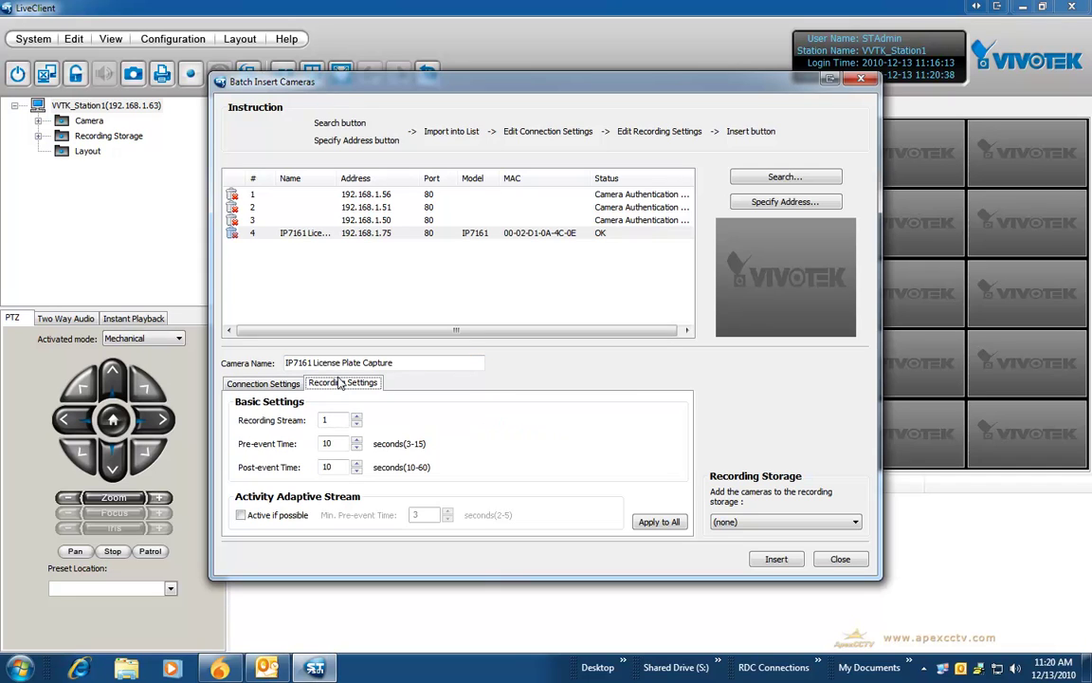
click(258, 515)
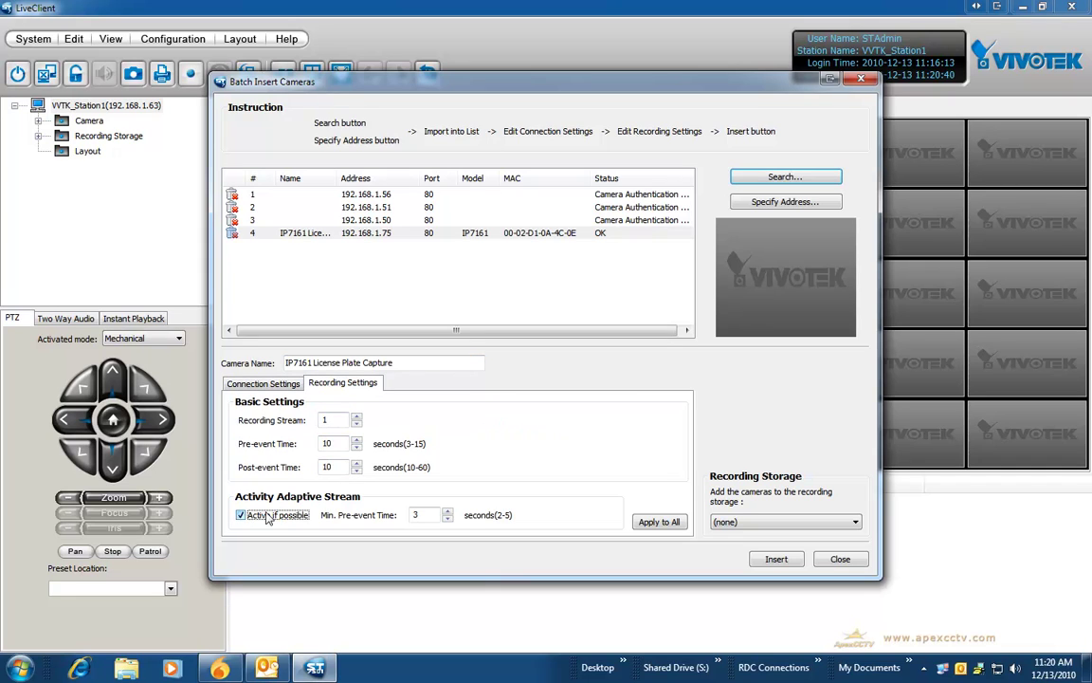
click(852, 522)
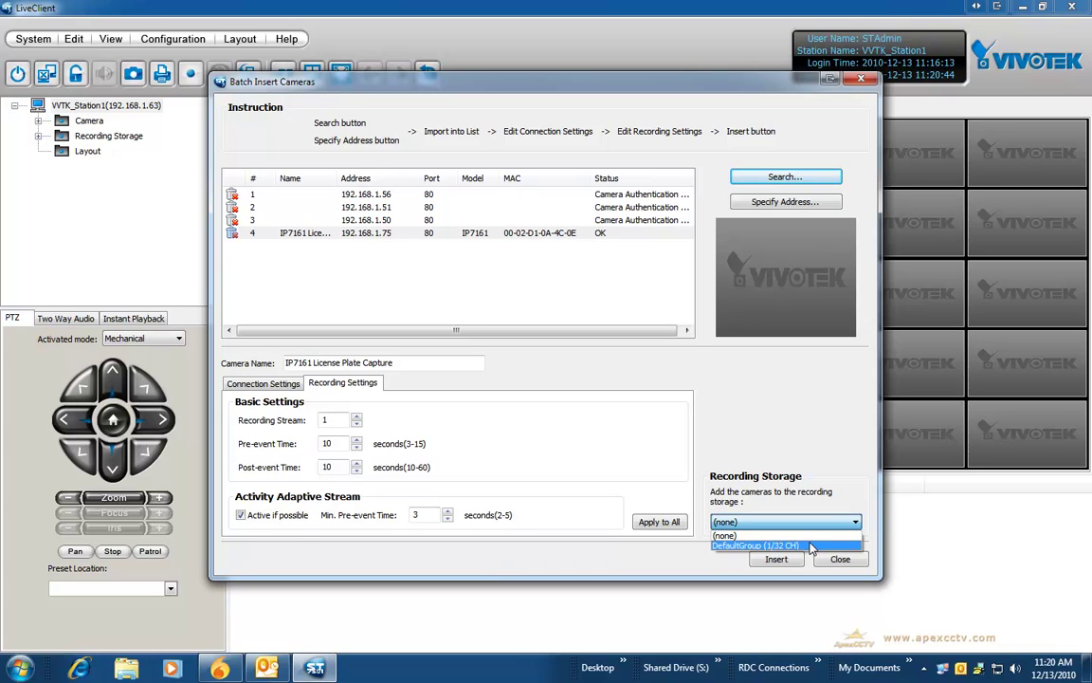
click(811, 547)
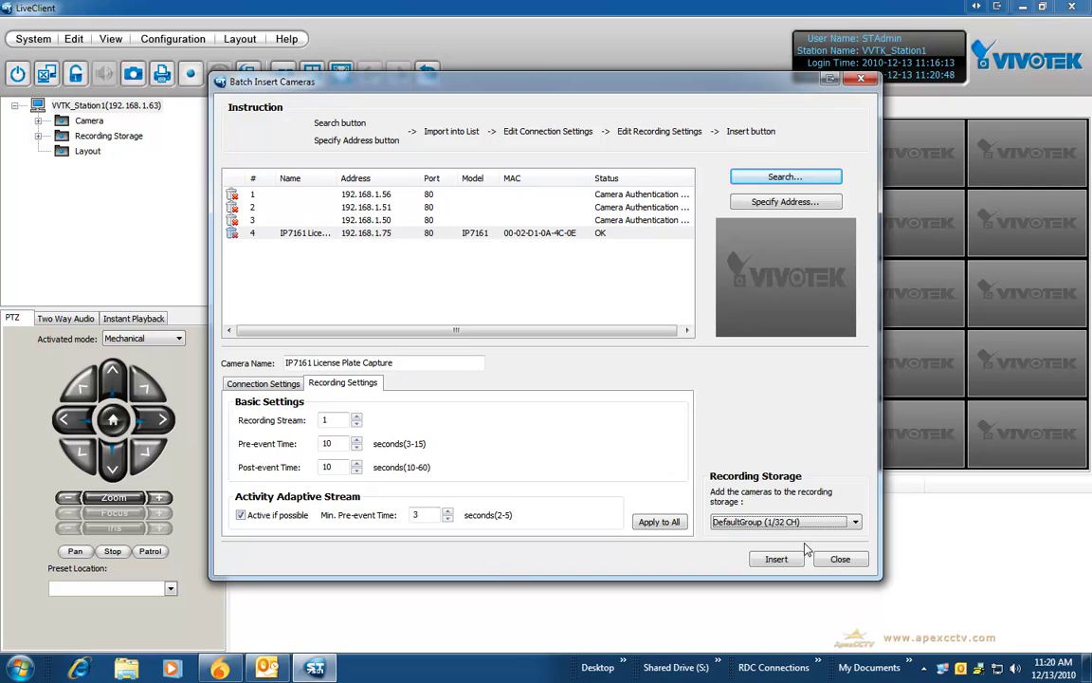
Apply the recording settings and the root login to all four listed cameras
click(275, 383)
click(344, 383)
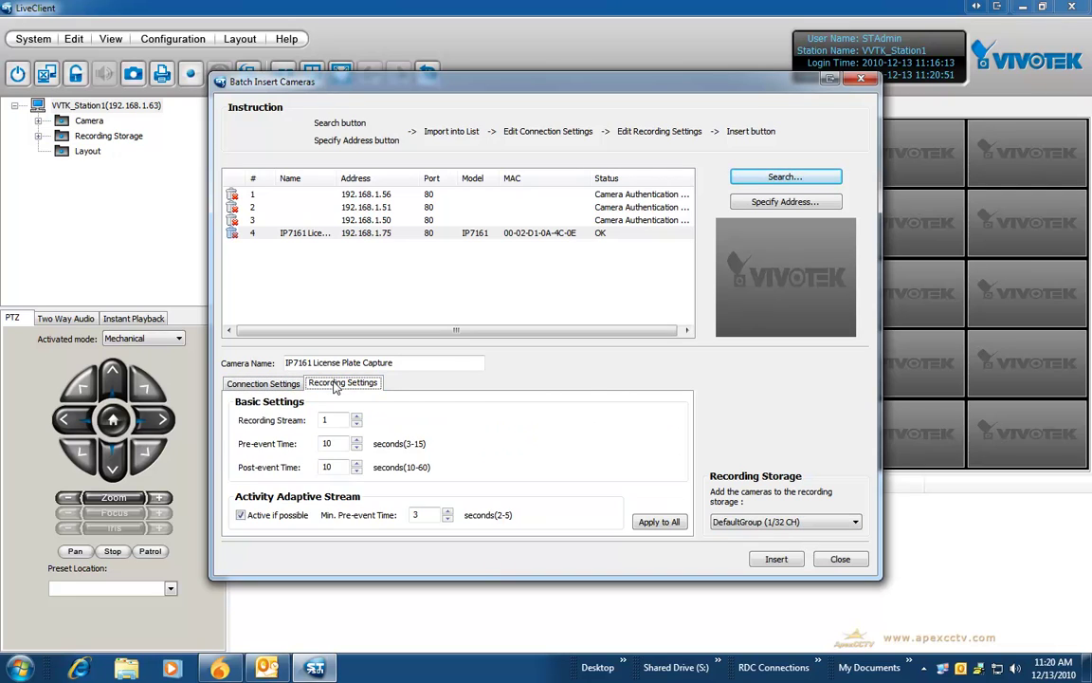
click(271, 383)
click(337, 383)
click(659, 521)
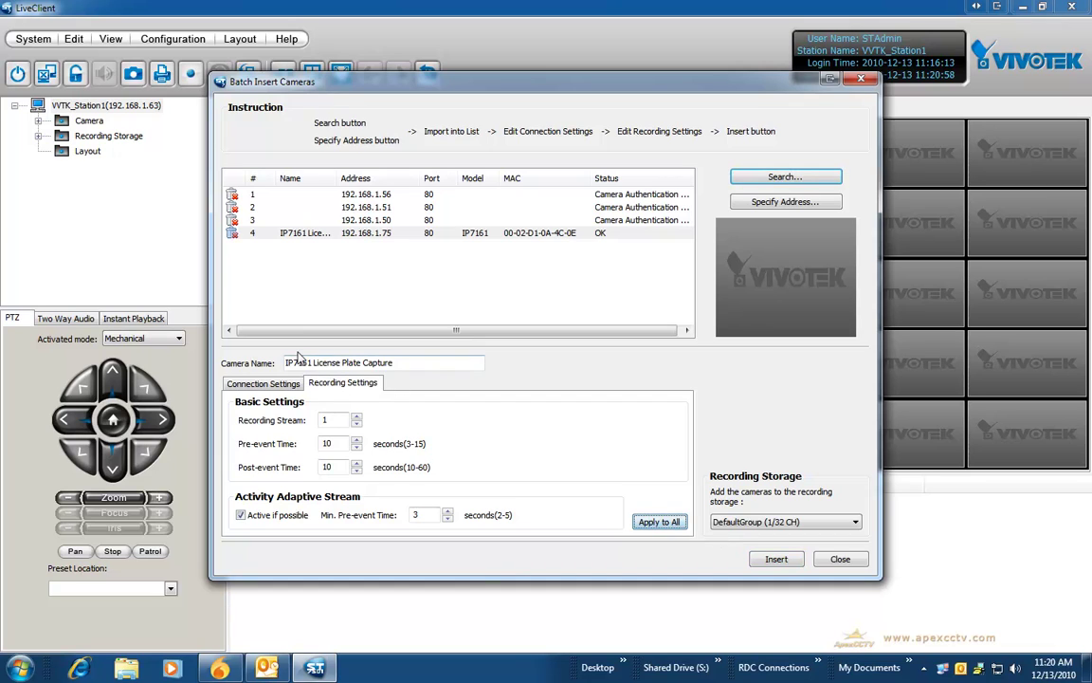
click(268, 385)
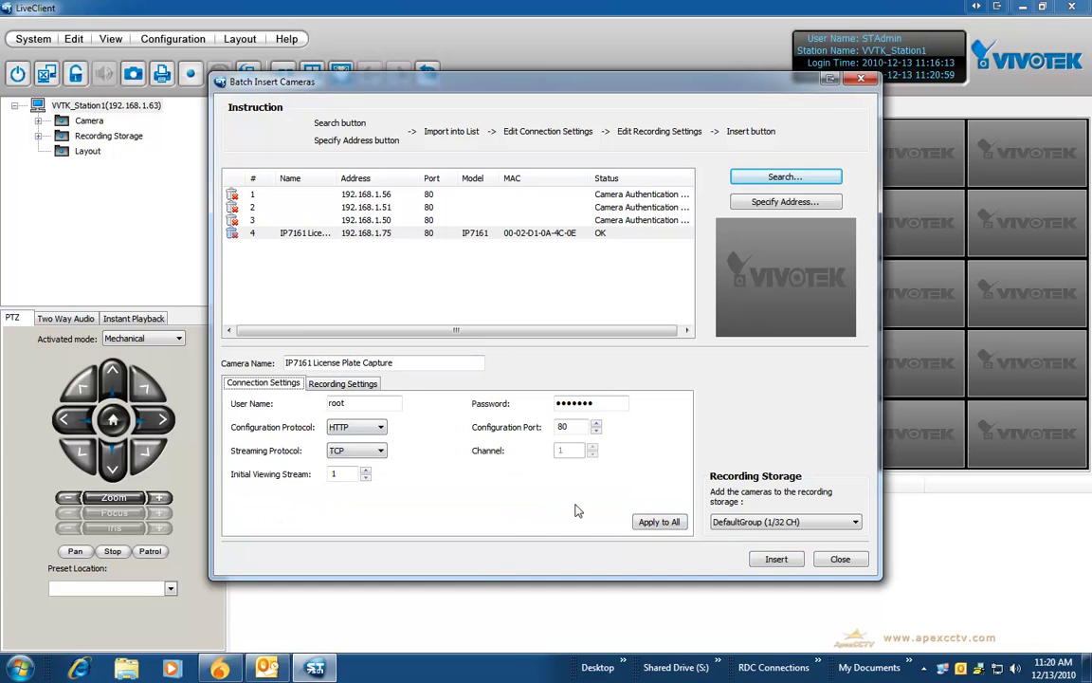
click(669, 523)
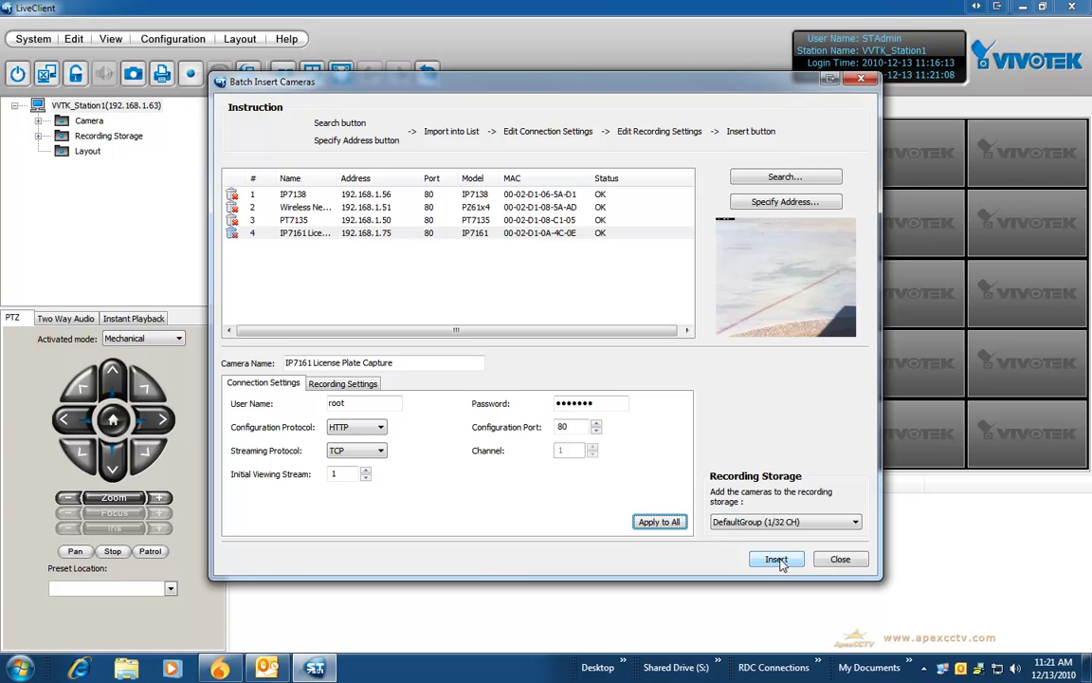
Insert the four batch cameras and dismiss the 4/4 Success result
click(776, 560)
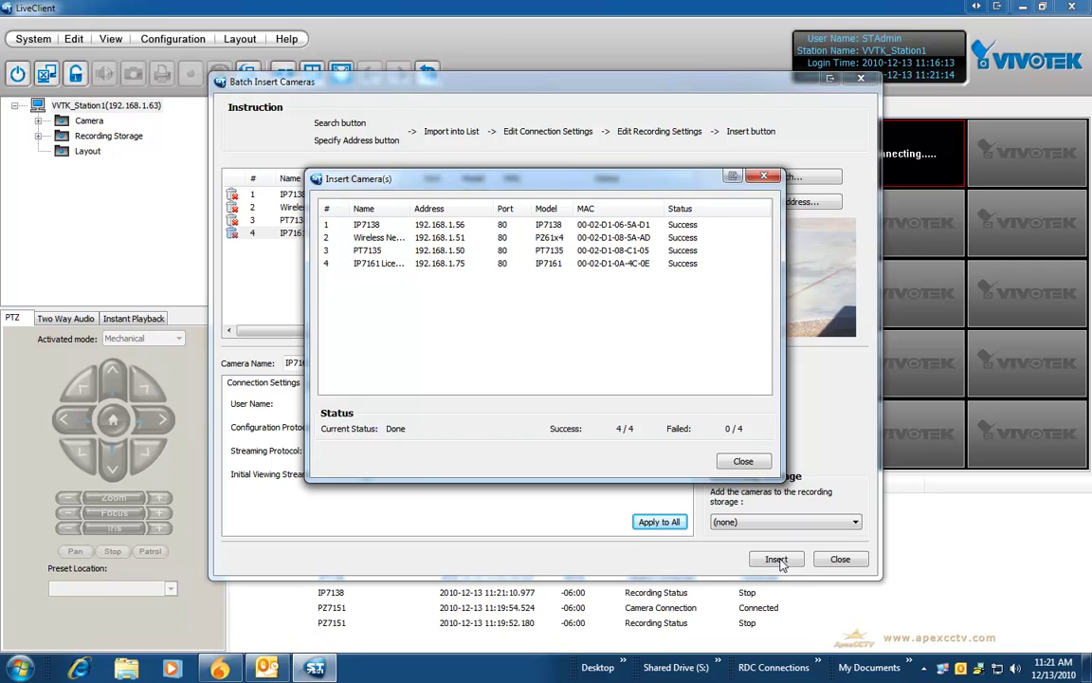
click(743, 462)
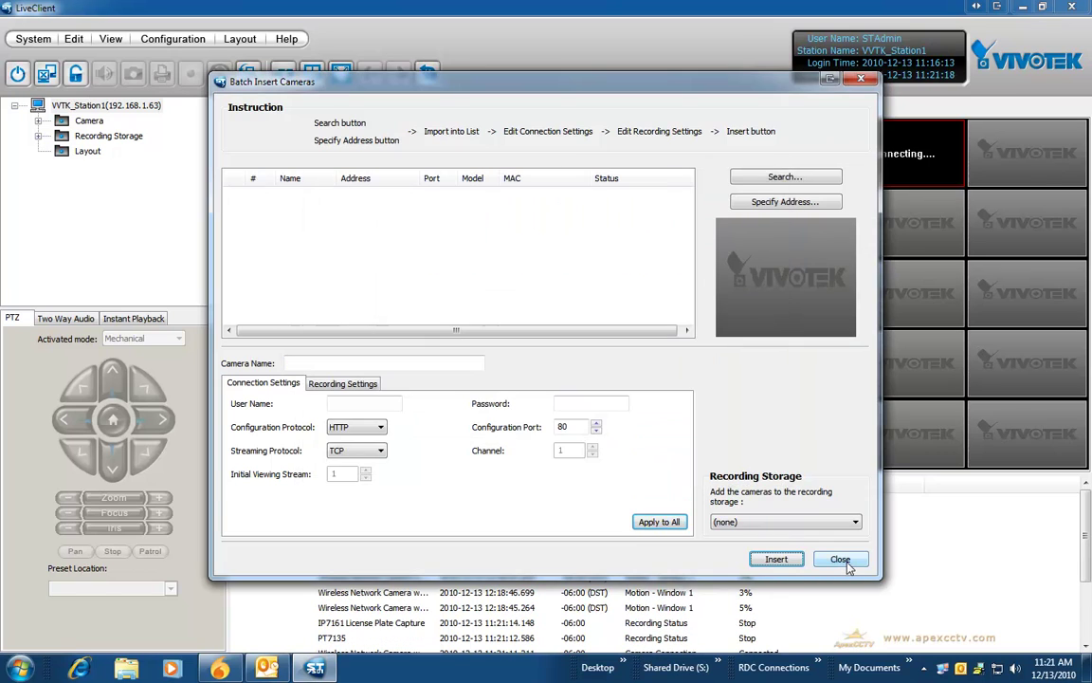
Close Batch Insert Cameras and expand each of the five camera nodes to show DI-1 and DO-1
click(839, 558)
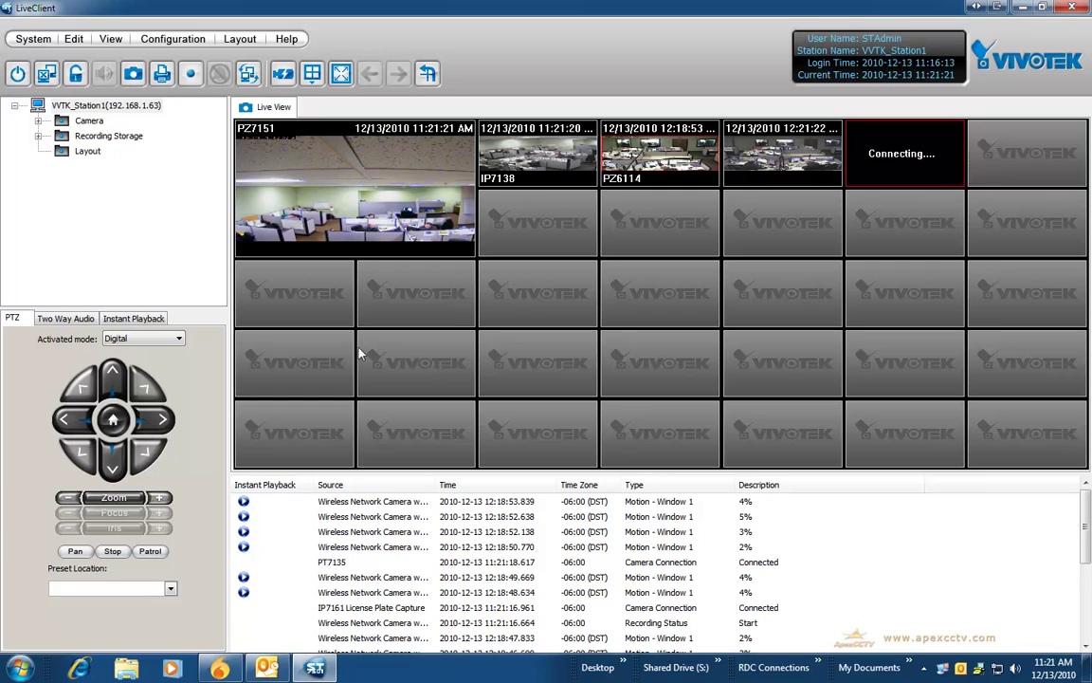
click(38, 120)
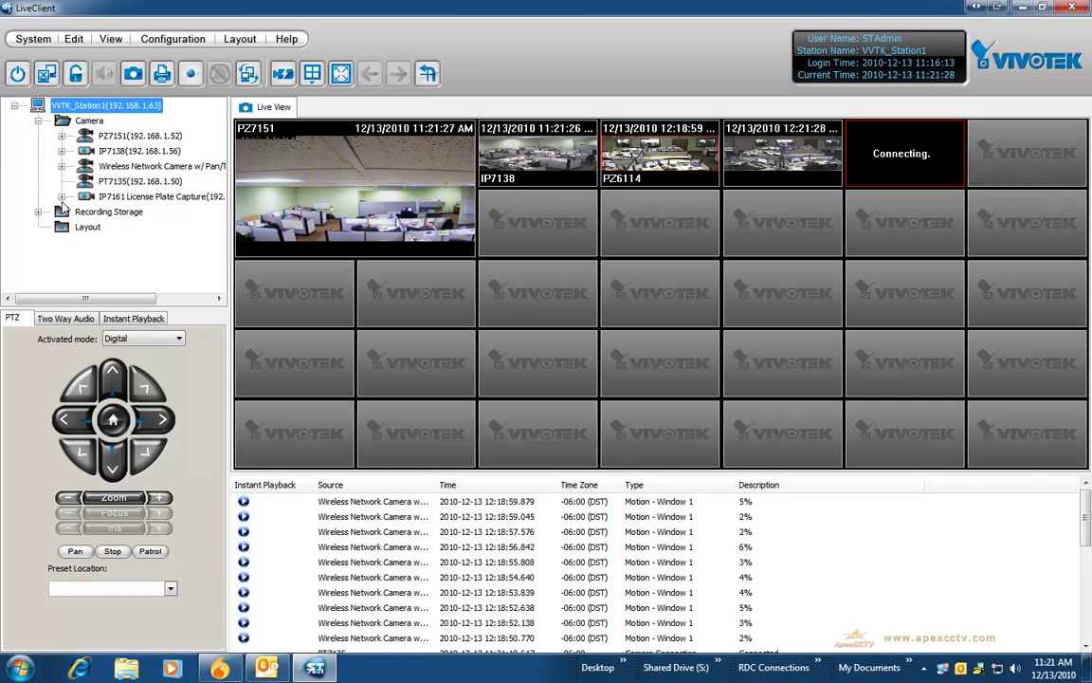
click(62, 196)
click(61, 166)
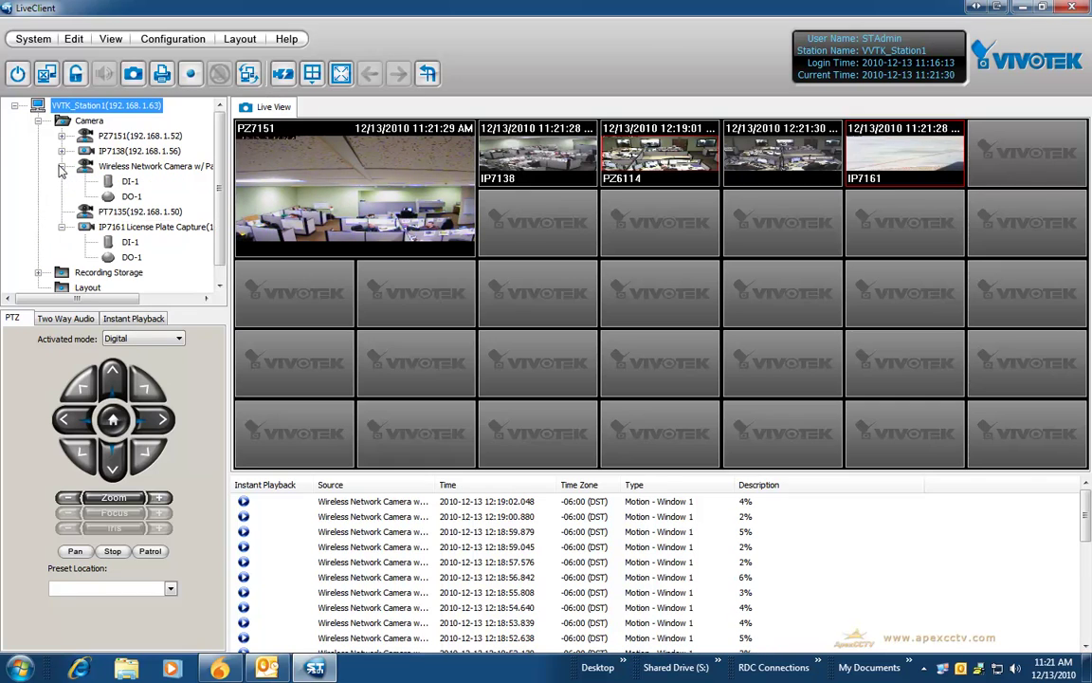
click(62, 151)
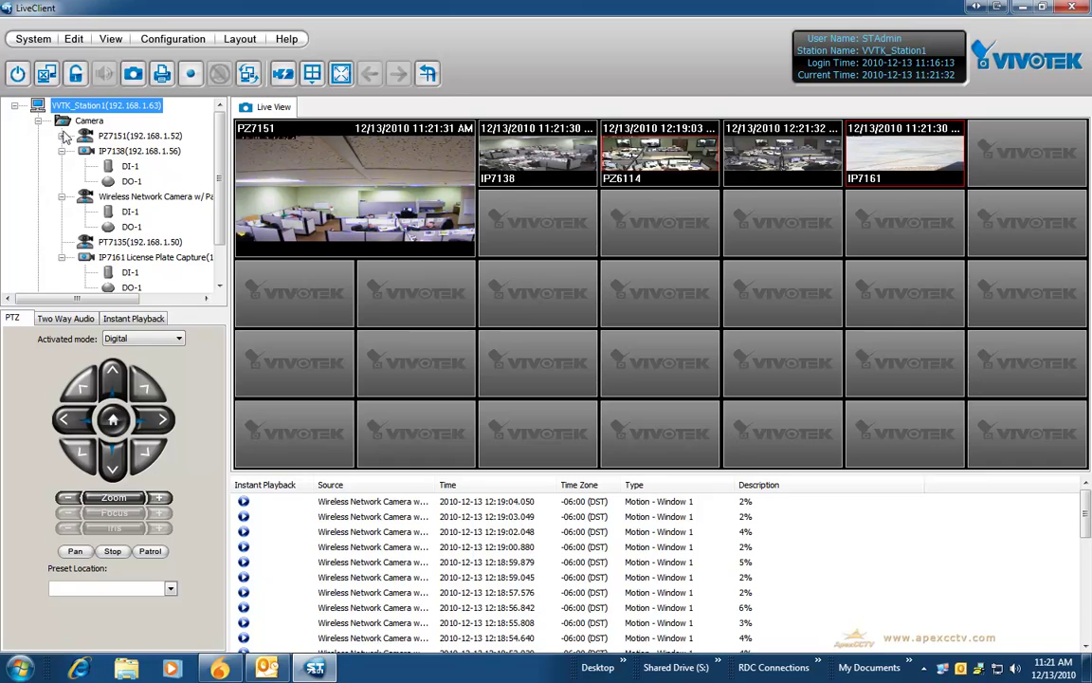
click(61, 136)
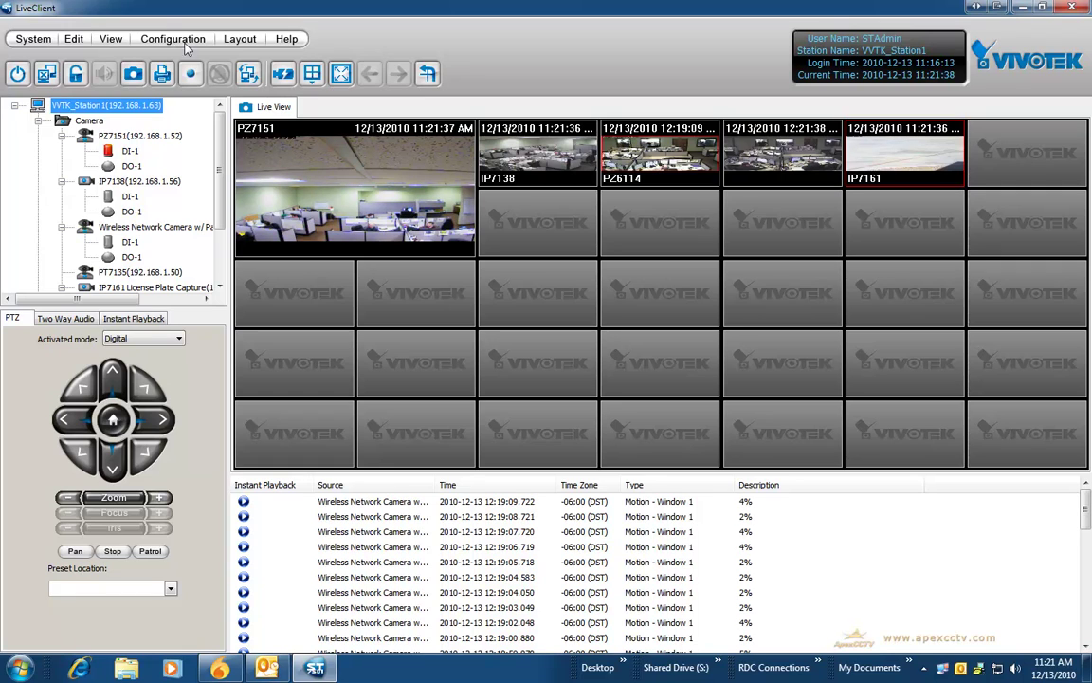
Switch the live view to the 1+5 layout, enlarging PZ7151 beside the other four feeds
click(239, 40)
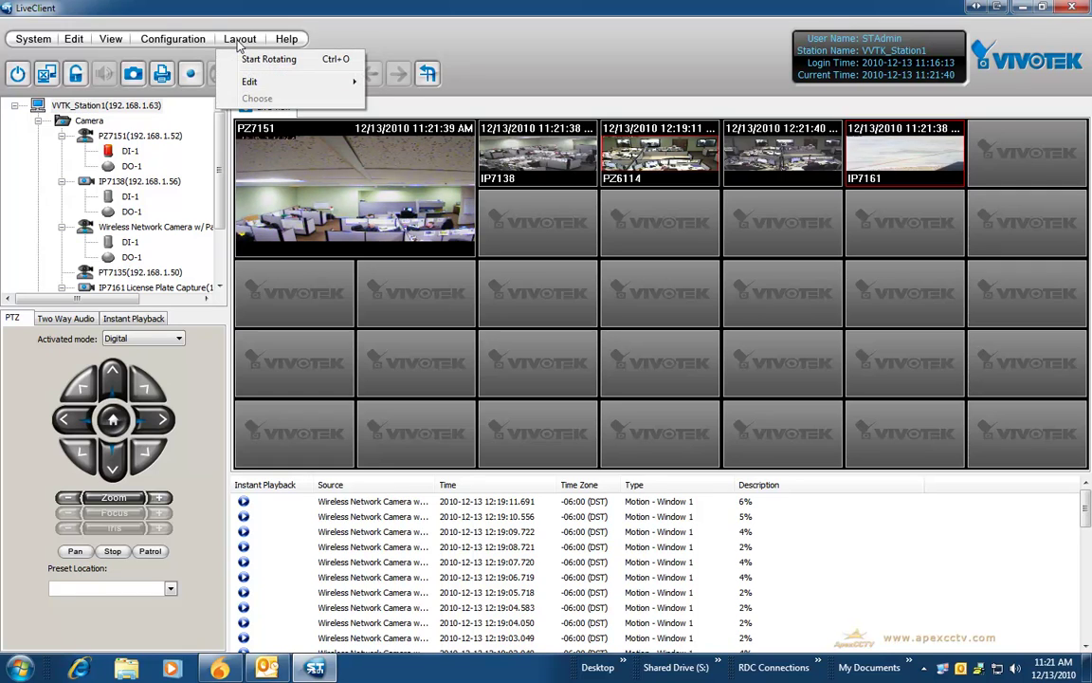
mouse_move(303, 83)
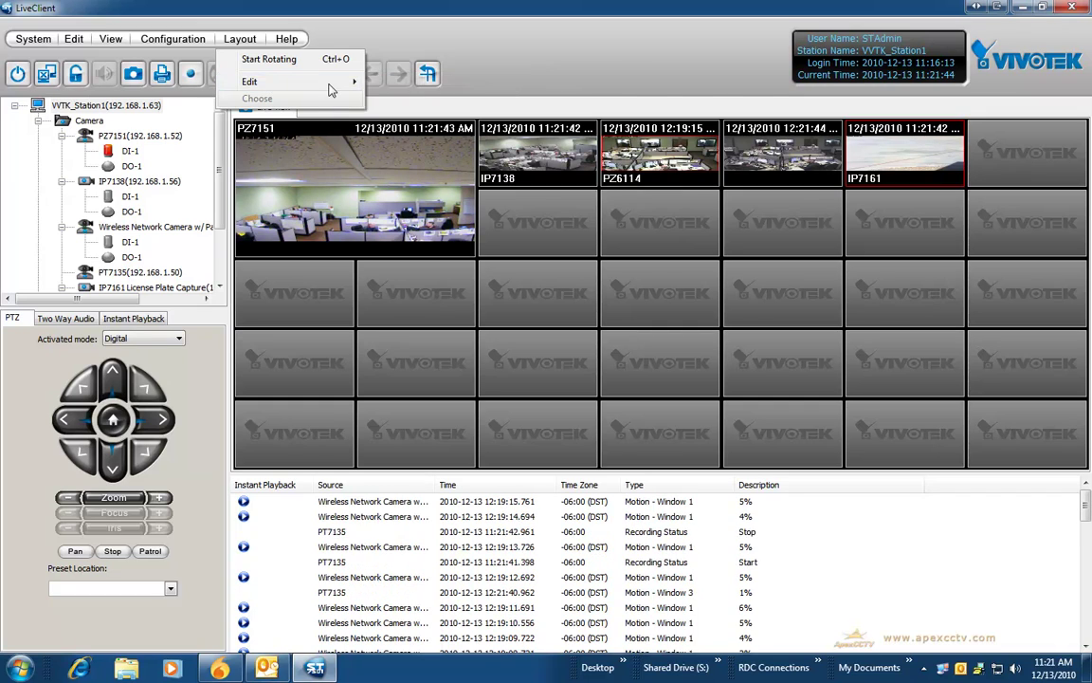
click(446, 39)
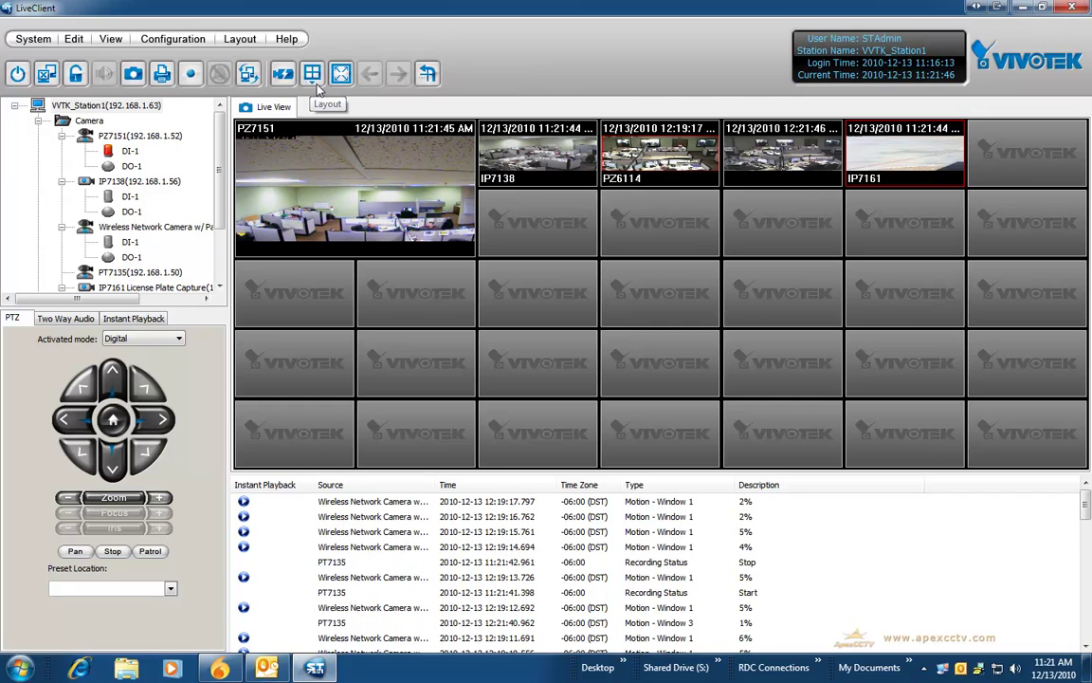
click(318, 84)
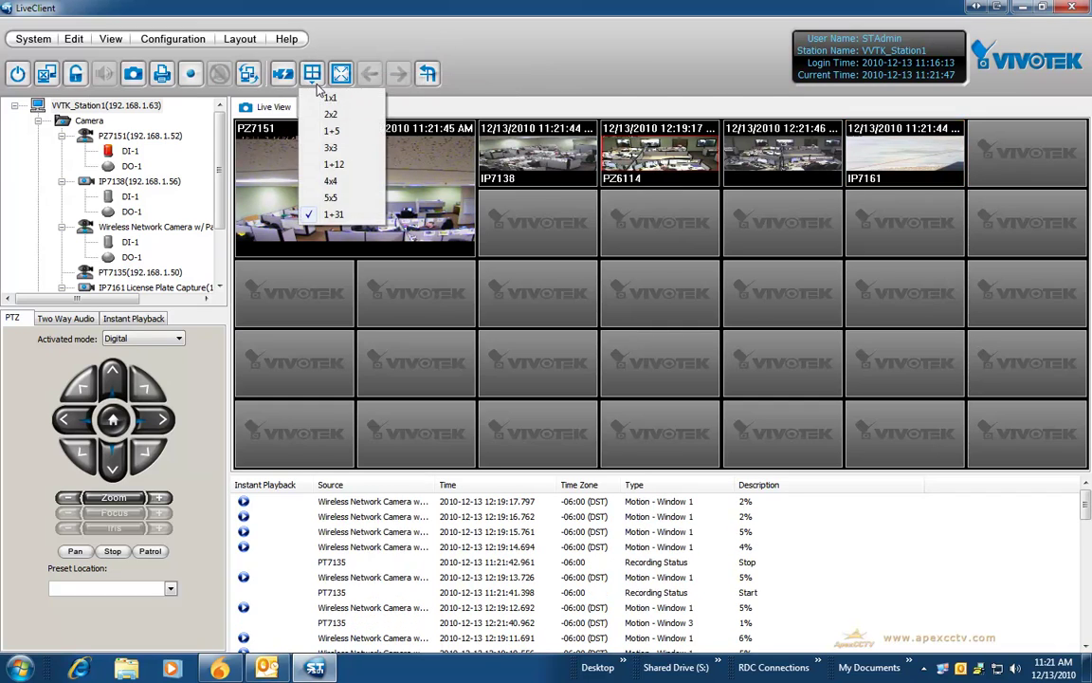
click(331, 131)
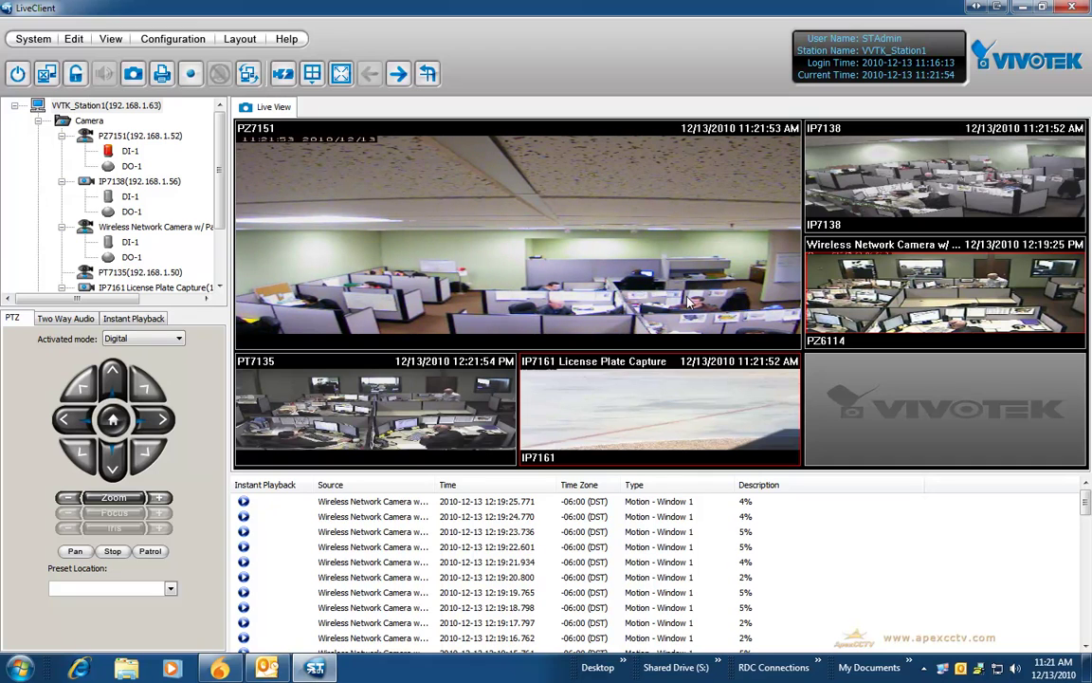
Enable Keep the aspect ratio in Client Settings' View Settings and confirm
click(176, 39)
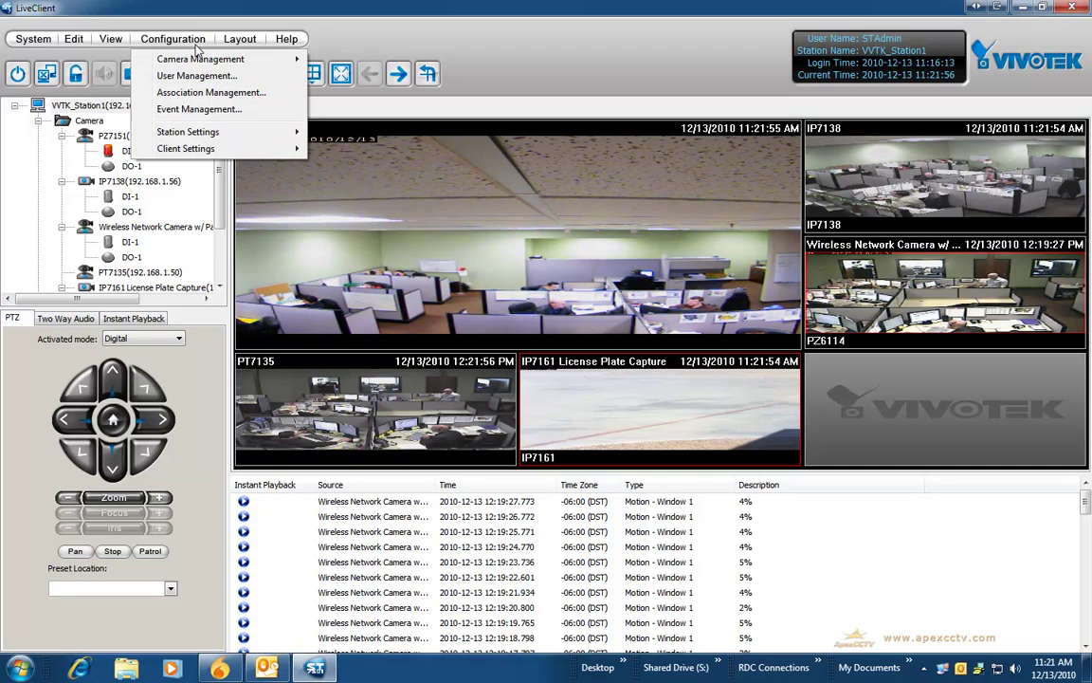
mouse_move(220, 148)
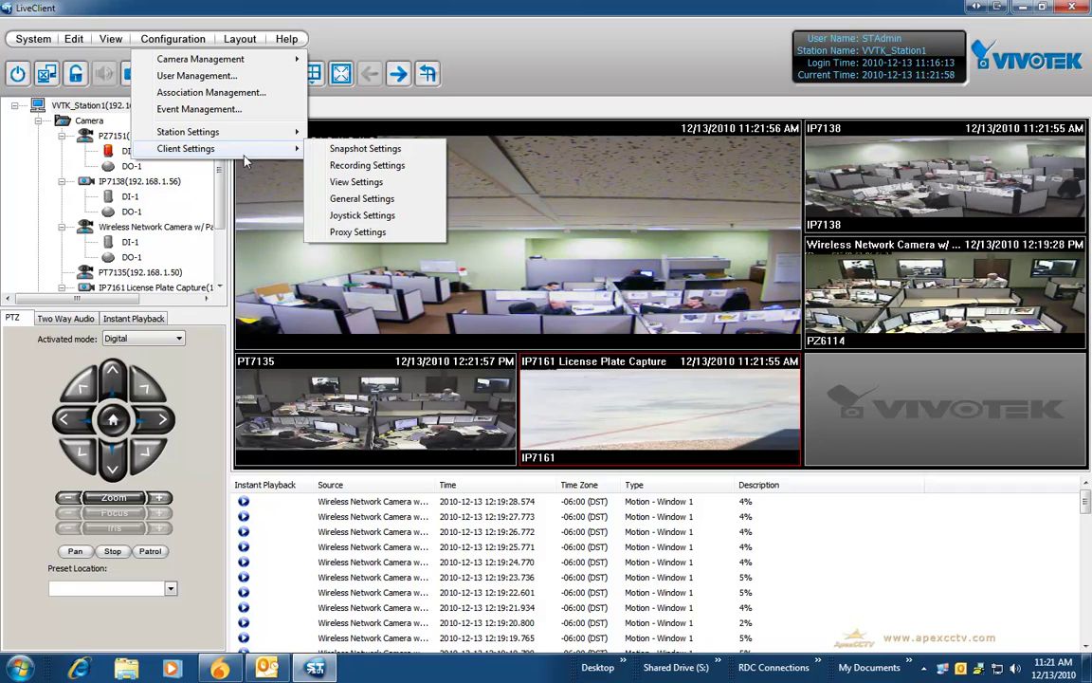
click(366, 184)
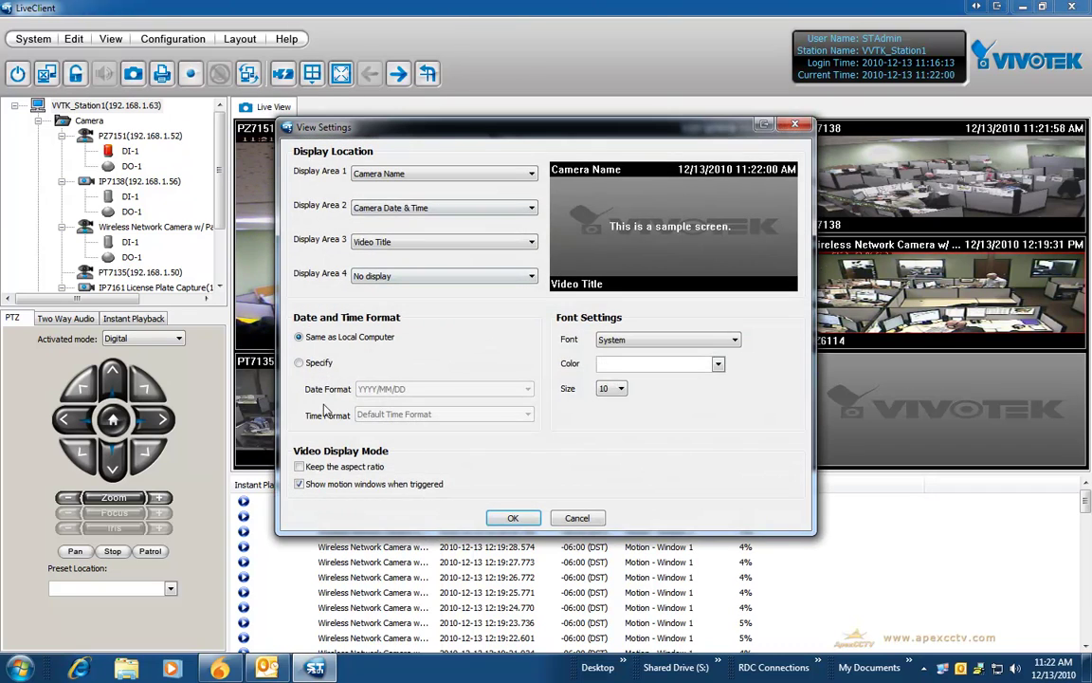
click(299, 466)
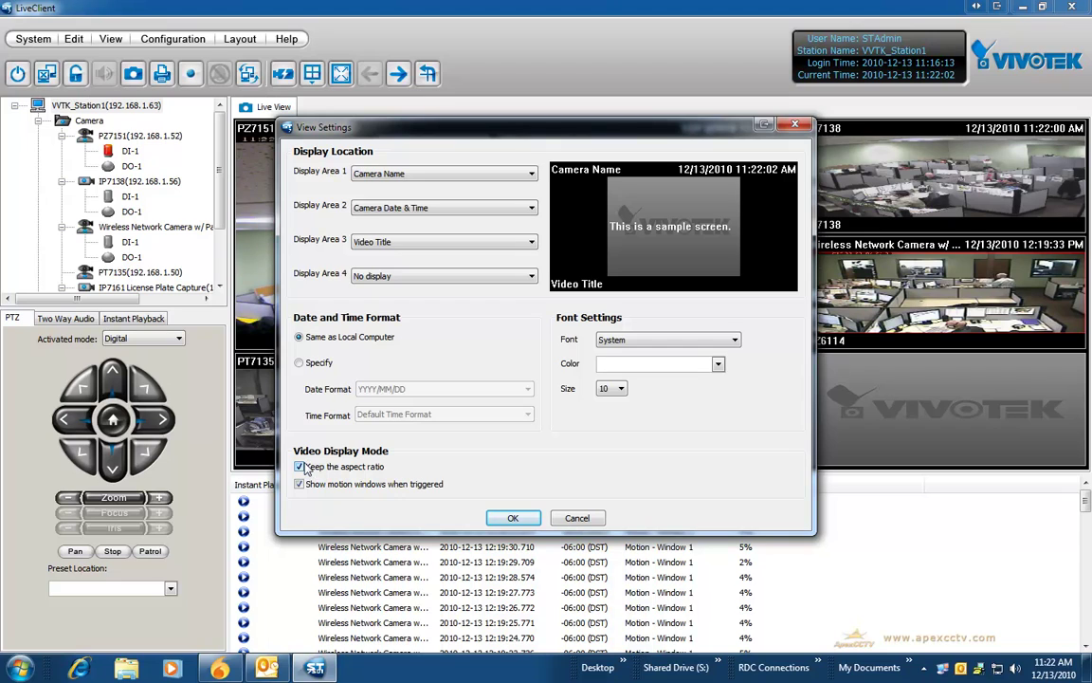
click(513, 518)
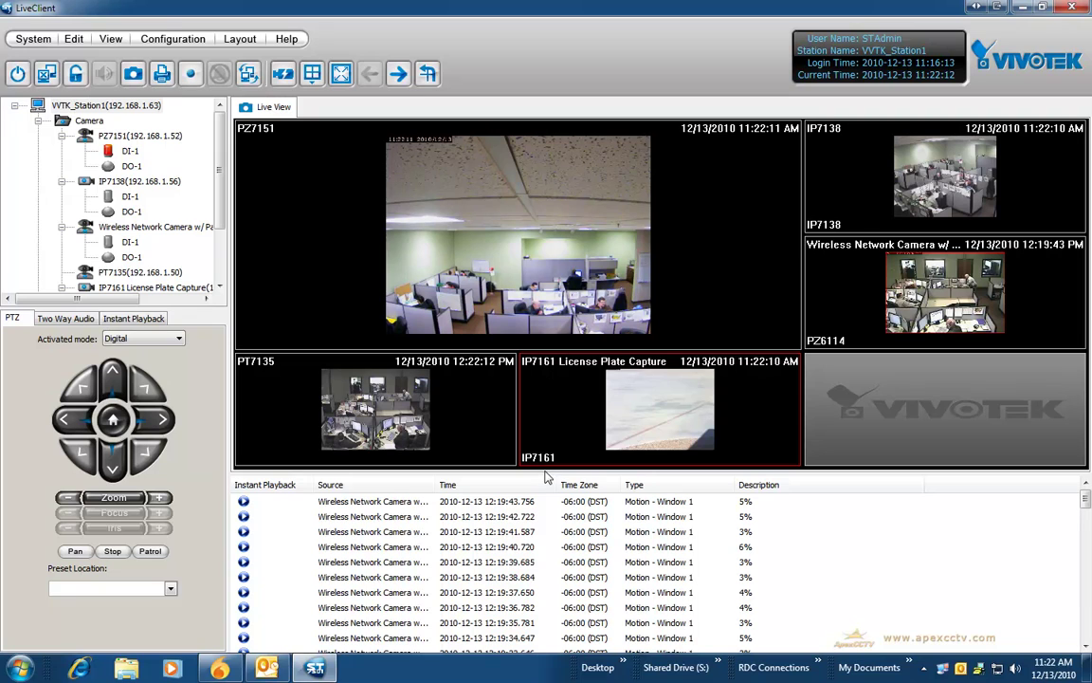
Drag the splitter down to enlarge the live view and shrink the event list to a few rows
drag(547, 474, 553, 595)
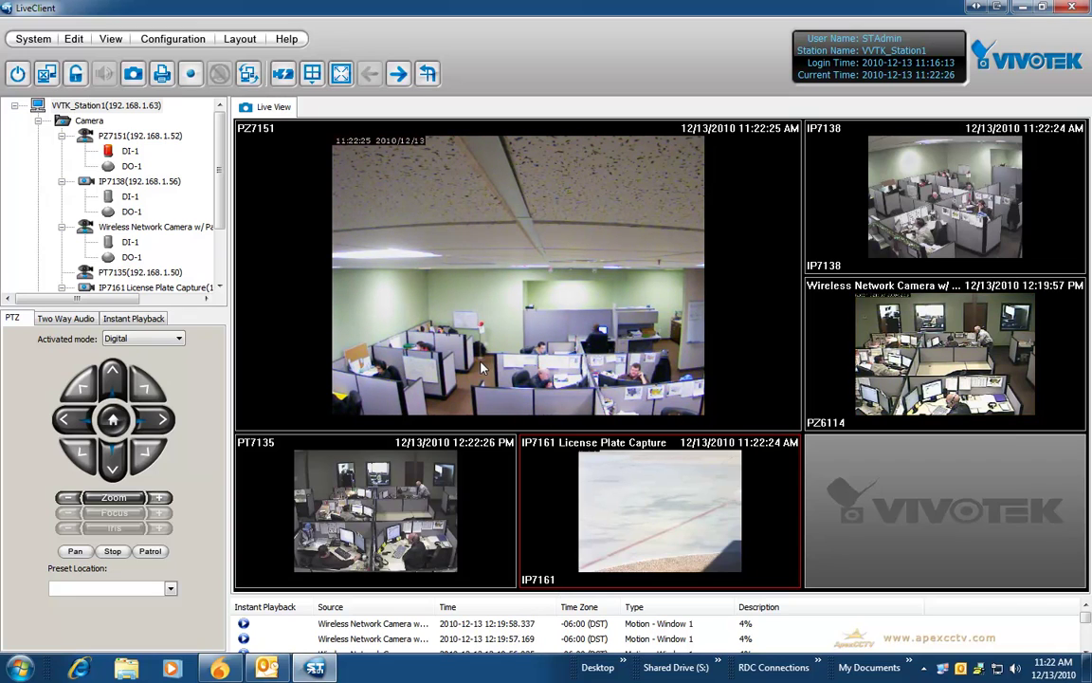
click(181, 39)
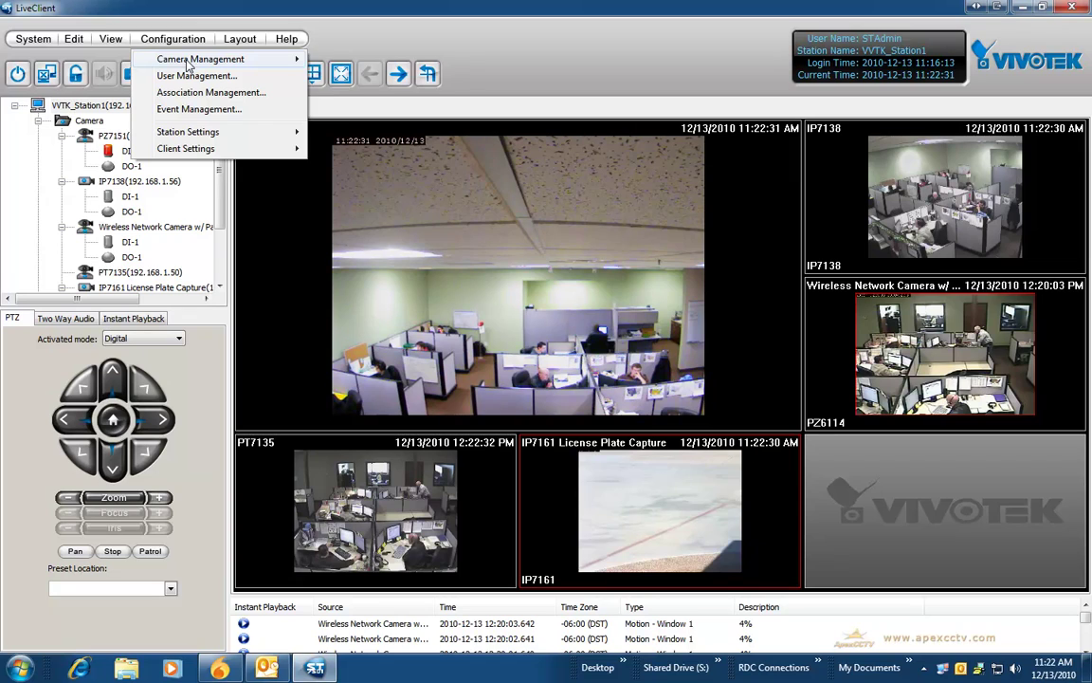
mouse_move(171, 58)
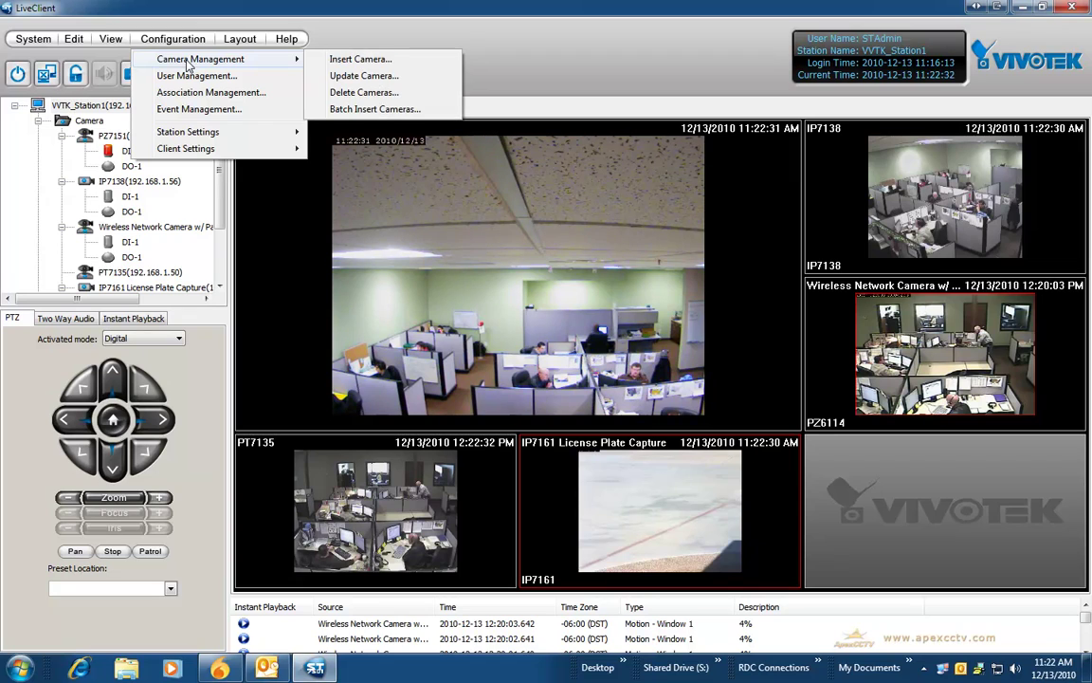
click(328, 75)
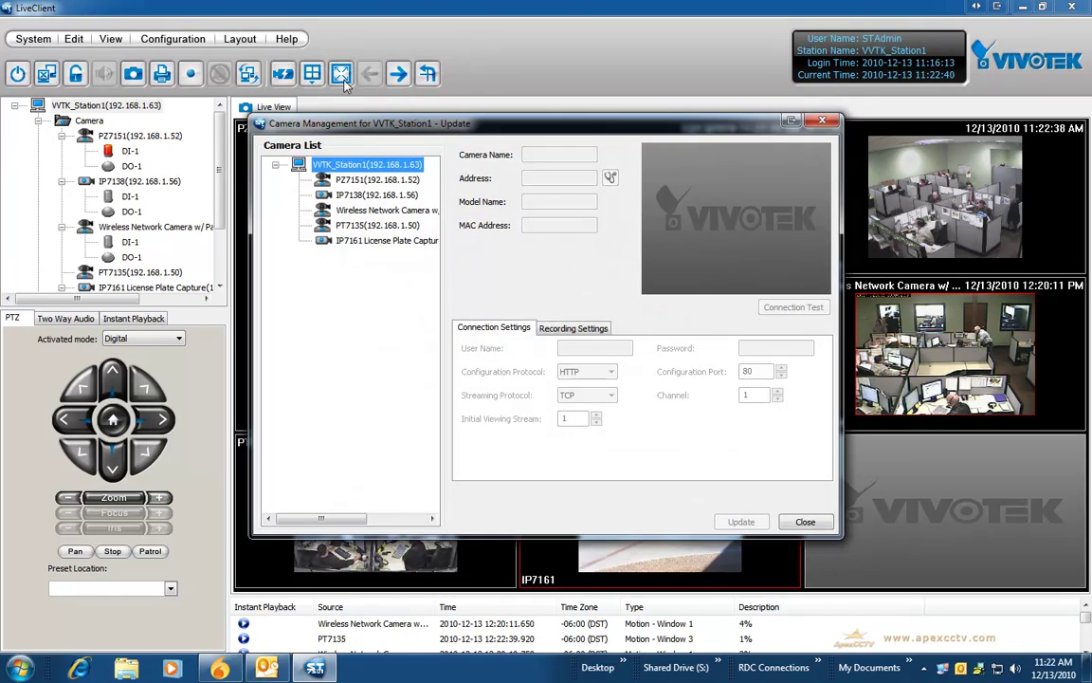
click(375, 179)
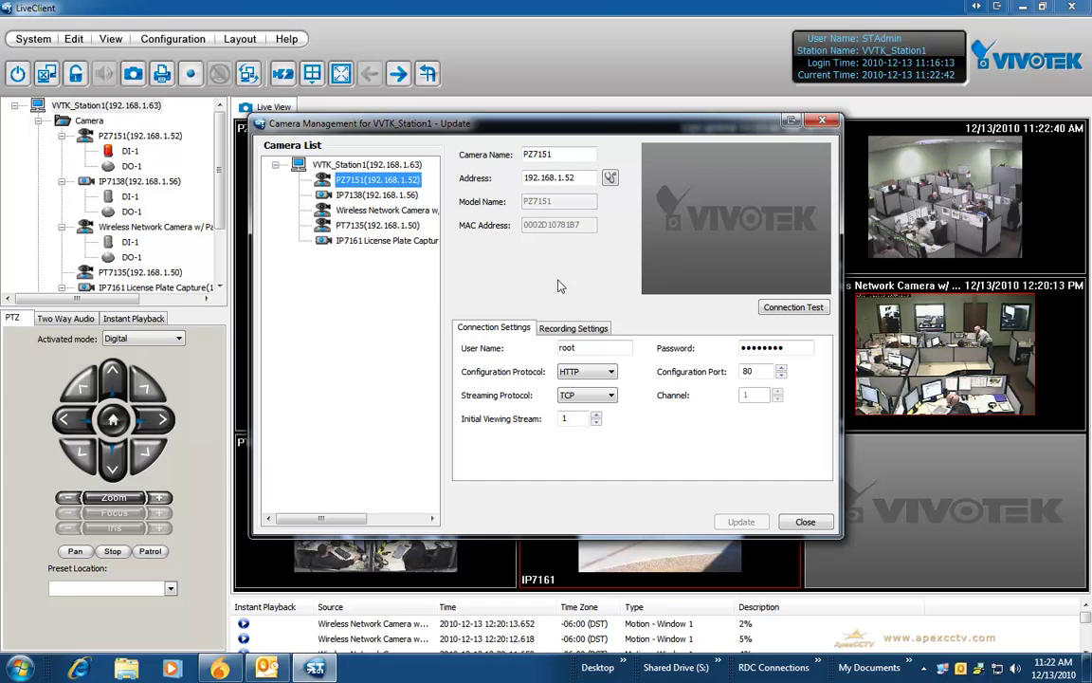
click(586, 329)
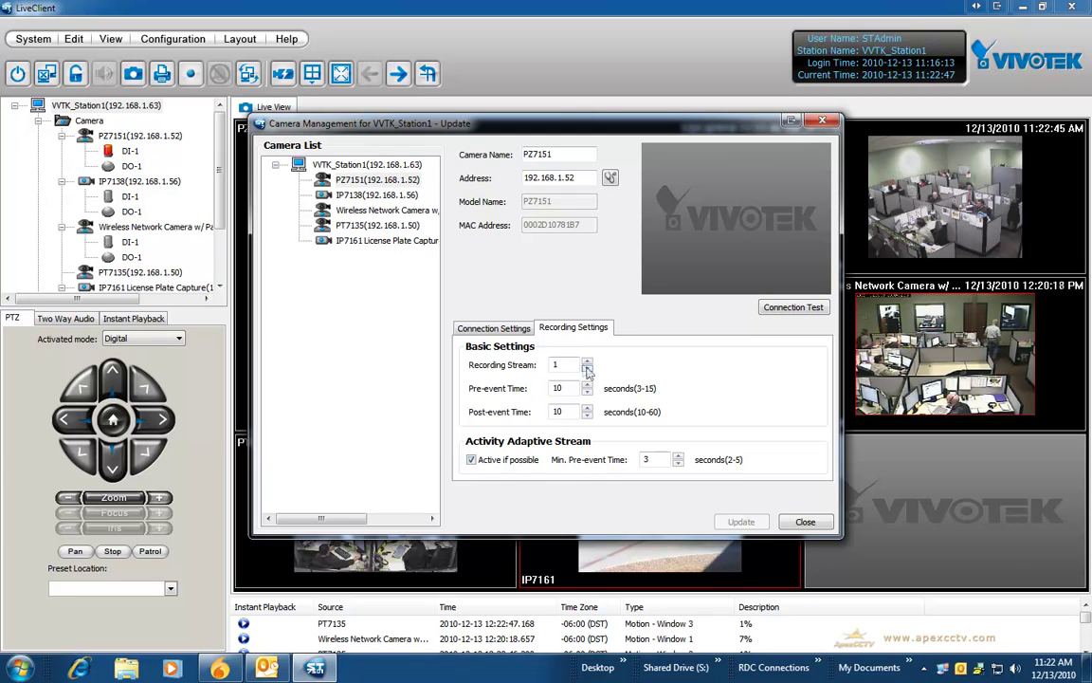
click(805, 522)
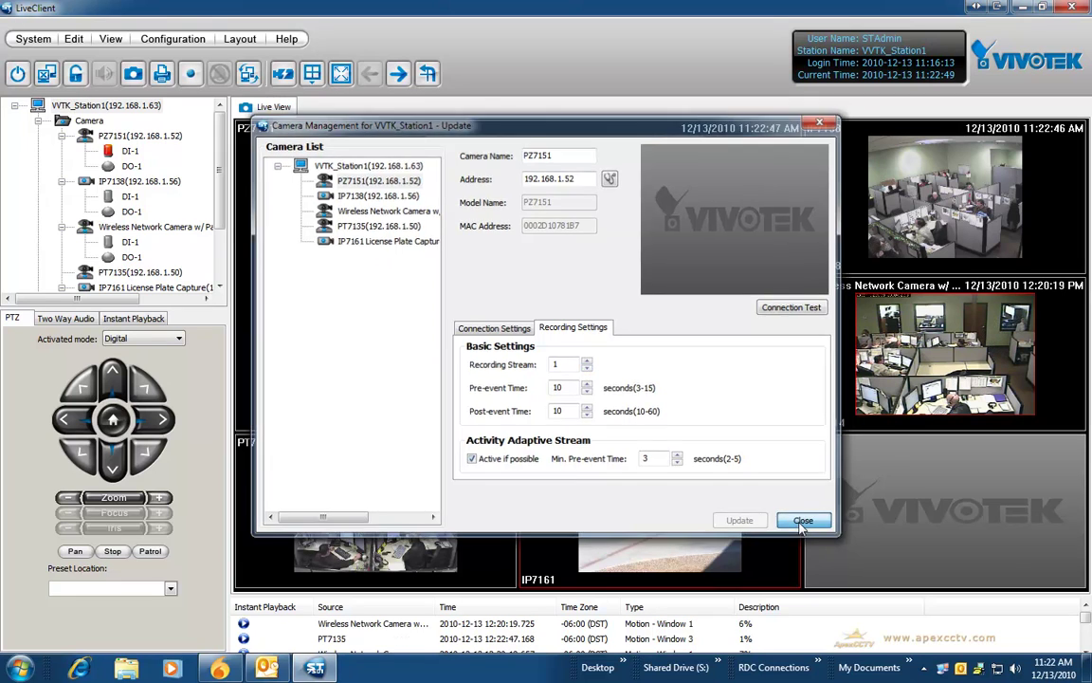
click(161, 39)
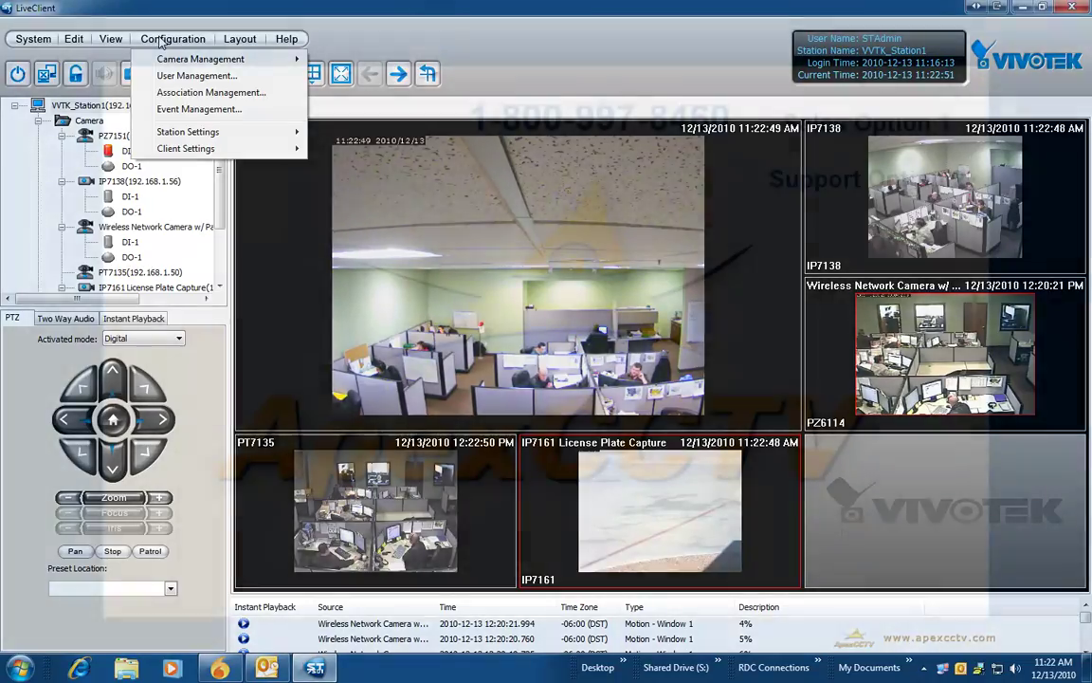